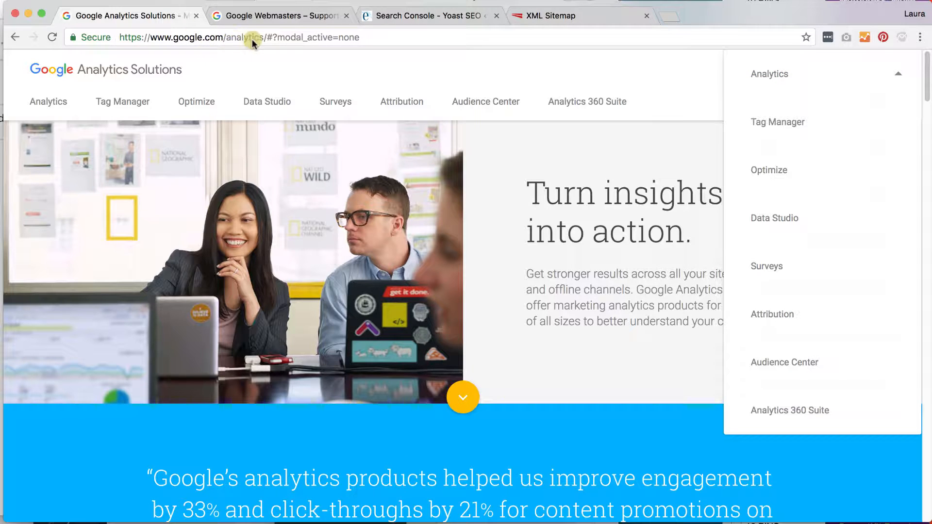
Open Google Analytics, then leave the create-account page and return to sign-in
click(765, 72)
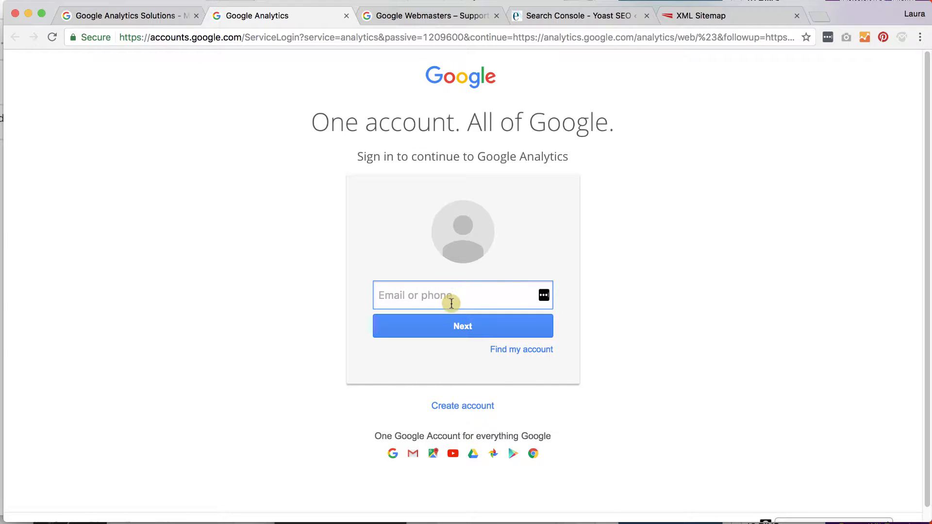
click(449, 413)
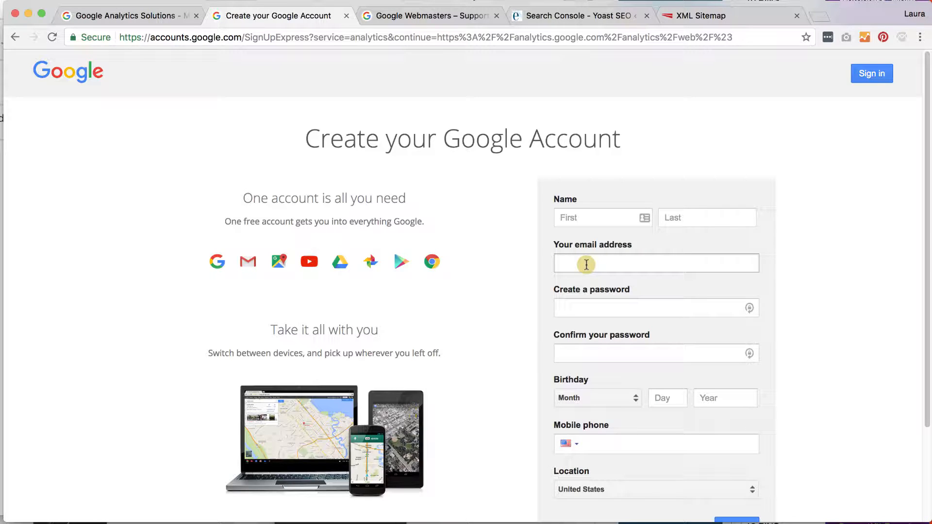
scroll(585, 265, down, 3)
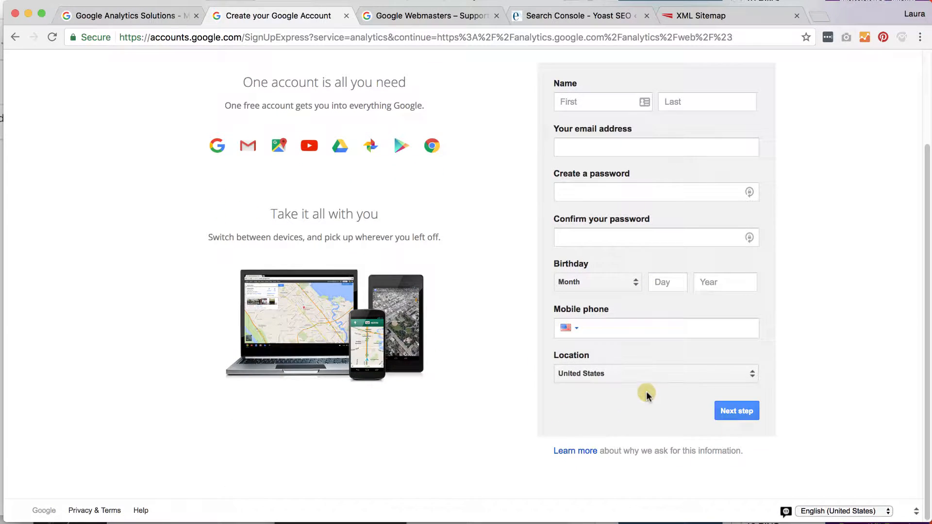
scroll(645, 392, up, 3)
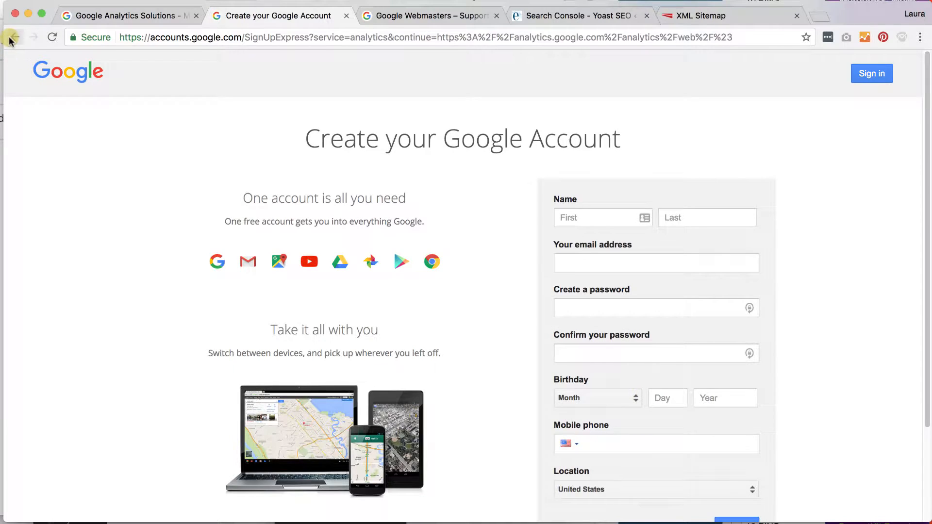
click(11, 39)
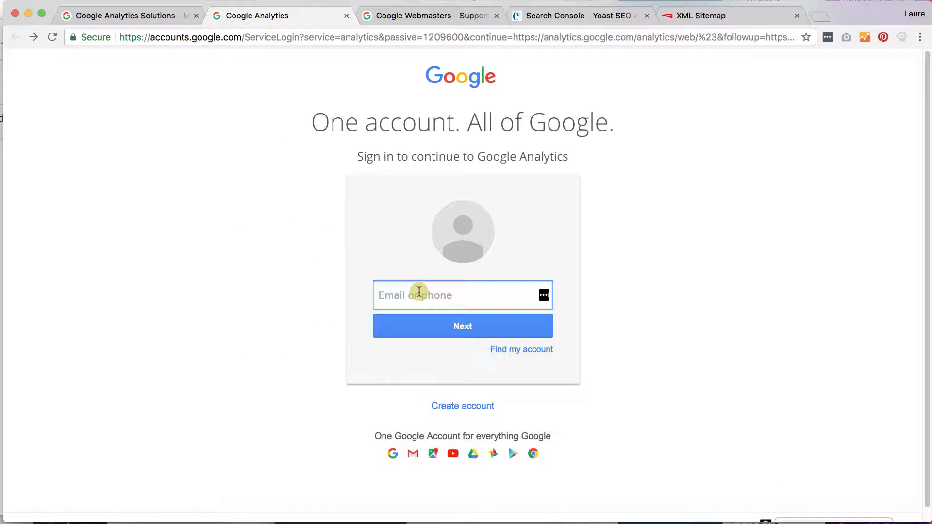
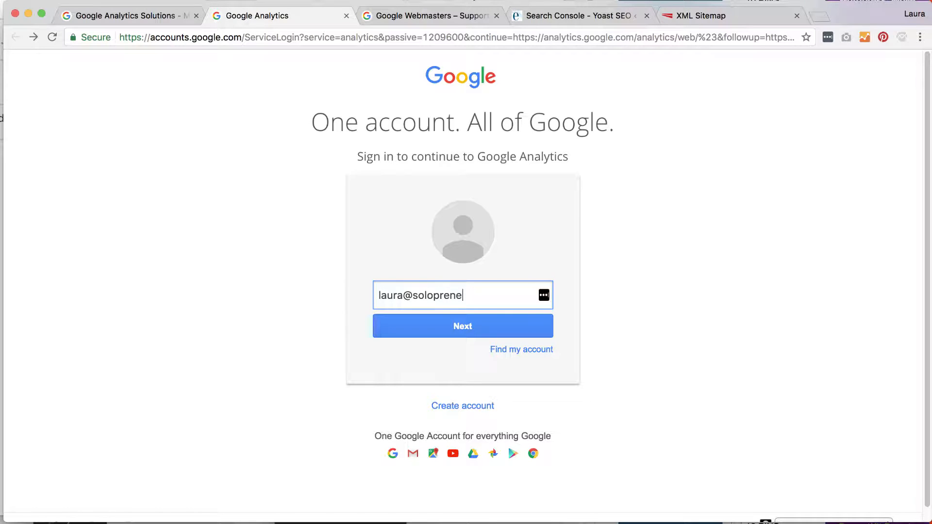
Sign in with the existing Google account's e-mail address and pasted password
click(410, 321)
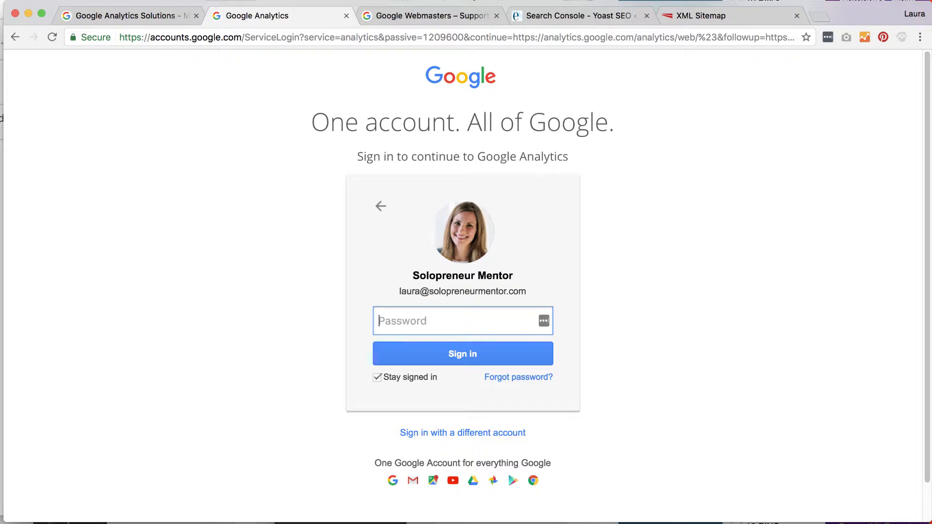
key(super+v)
click(474, 357)
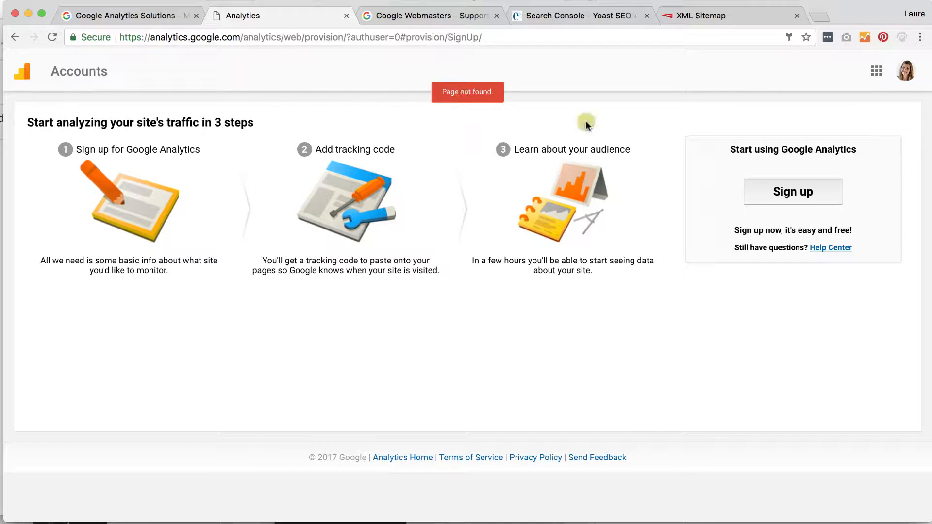
Begin the Analytics sign-up and place the cursor in the website form's Account Name field
click(789, 194)
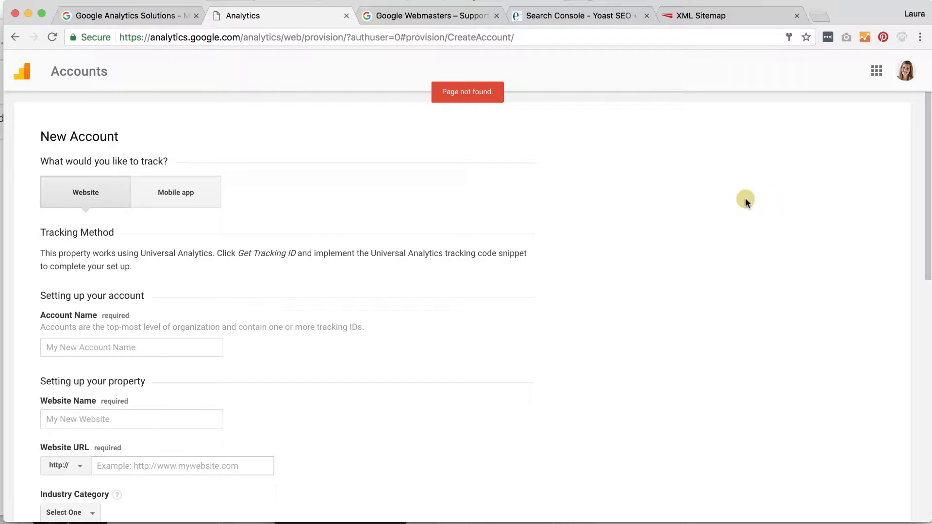
scroll(576, 243, down, 2)
scroll(576, 243, up, 1)
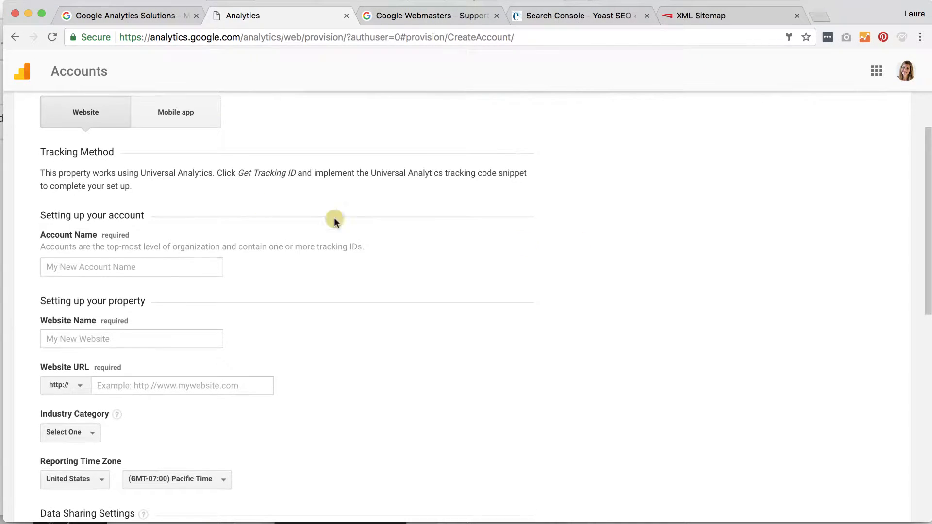
click(77, 265)
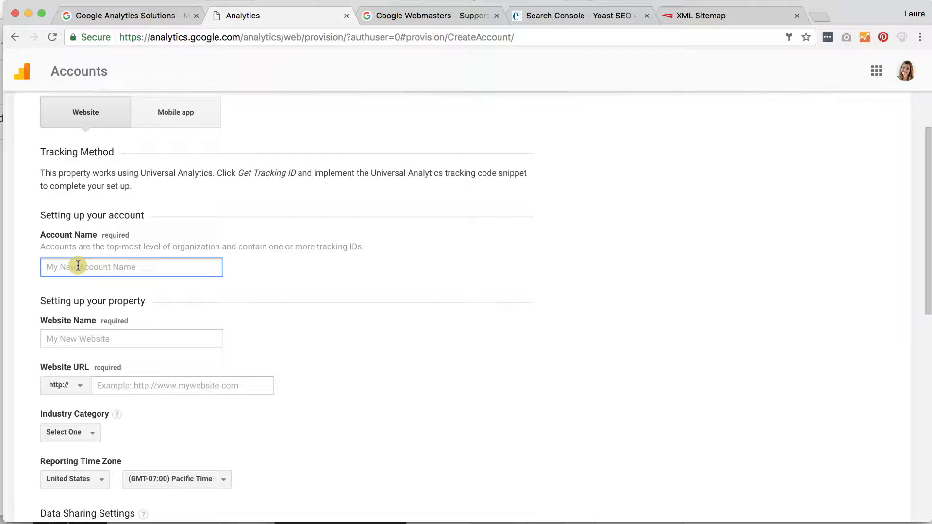
Enter account Blue Sky, website Blue Sky Website, URL blueskycounselingnc.com, checking the domain in Yoast
text(Blue Sky)
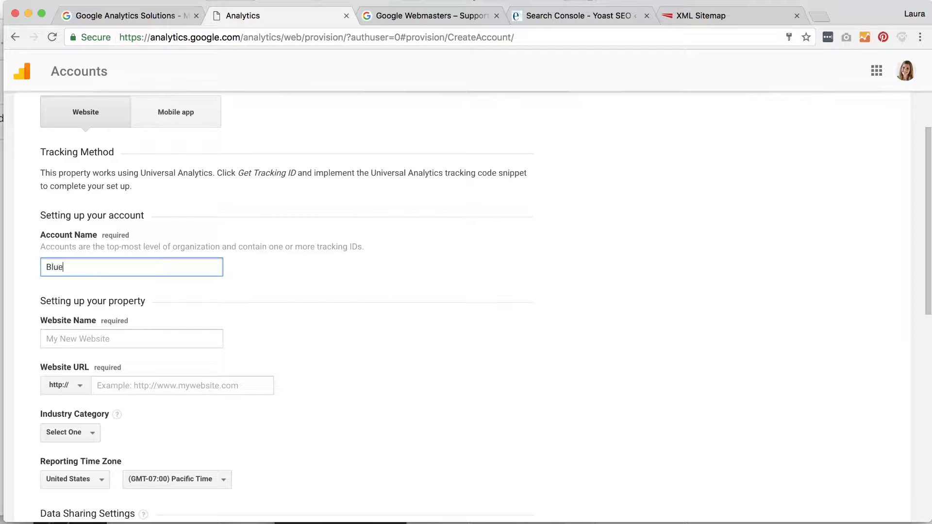
click(86, 337)
text(Blue Sk)
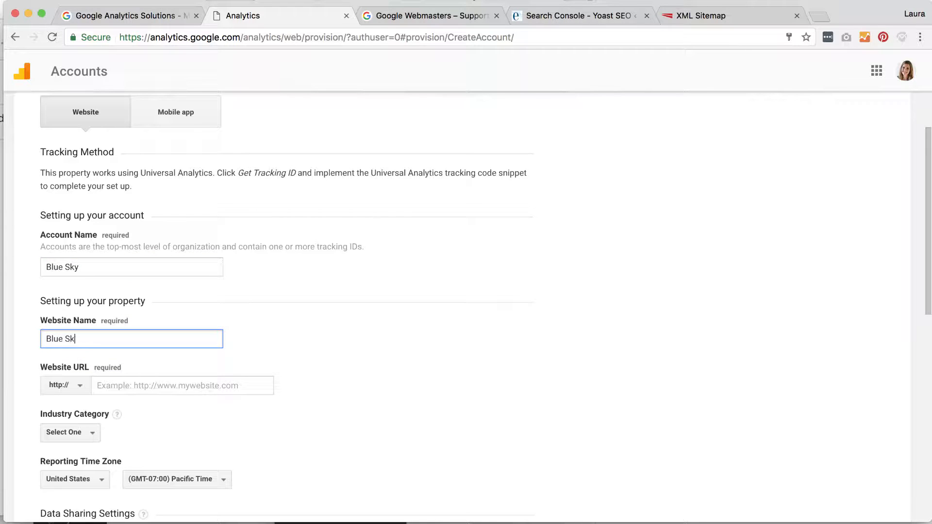
text(y Website)
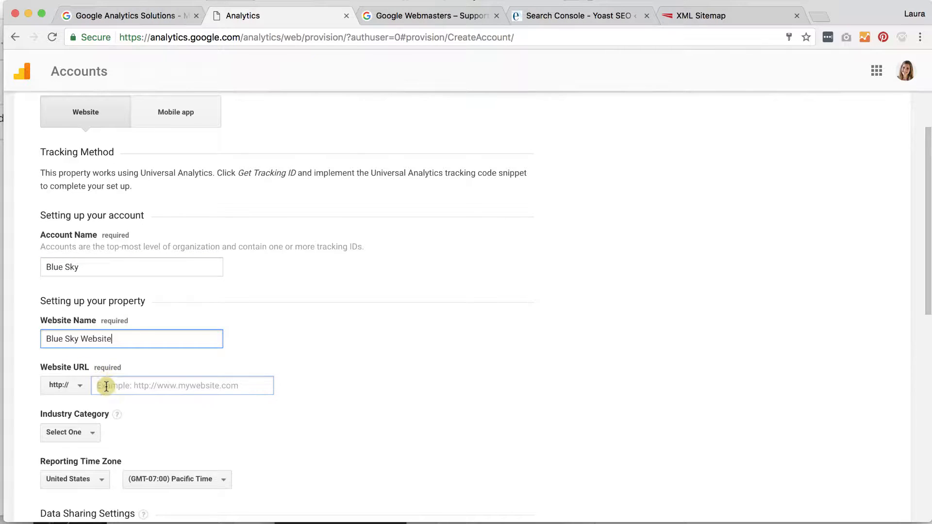
click(106, 386)
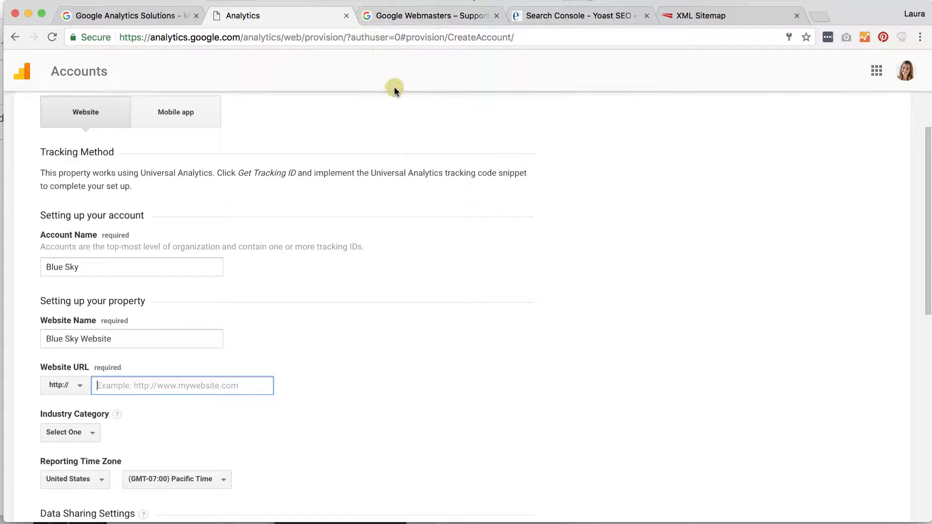
text(bluesky)
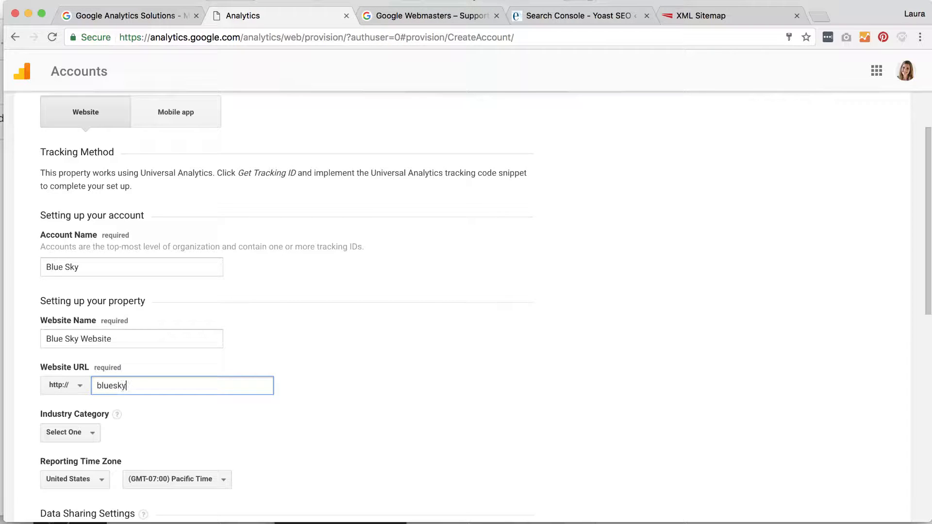
text(counselingnc.com)
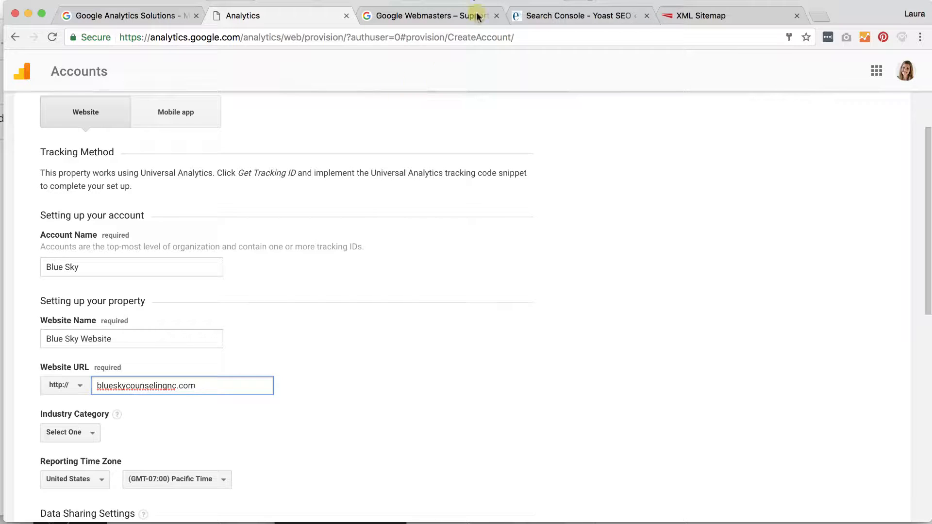
click(539, 18)
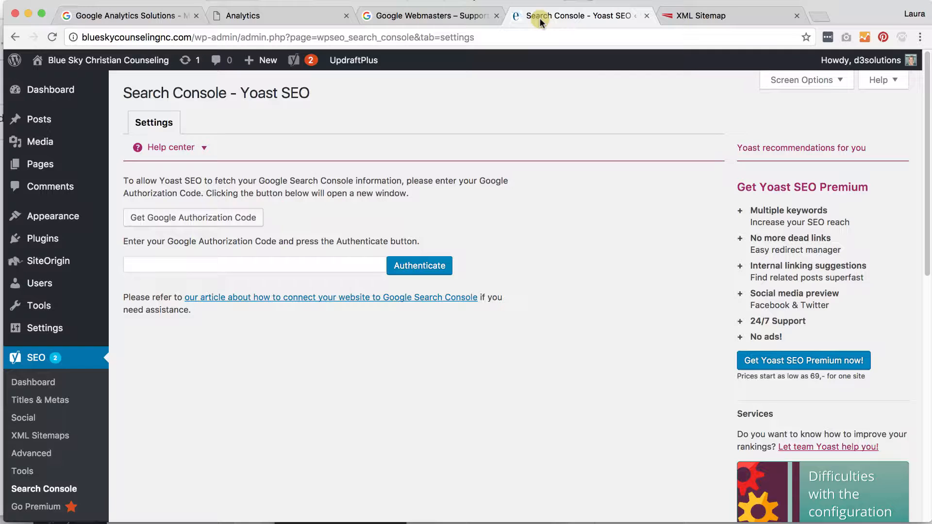
click(279, 20)
scroll(327, 332, down, 2)
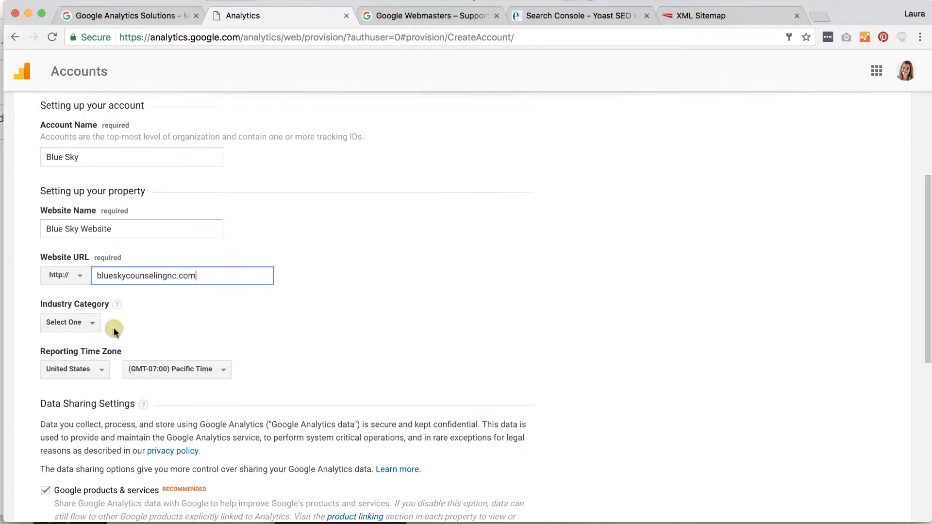
Set the industry category to Other
click(89, 322)
scroll(114, 380, down, 3)
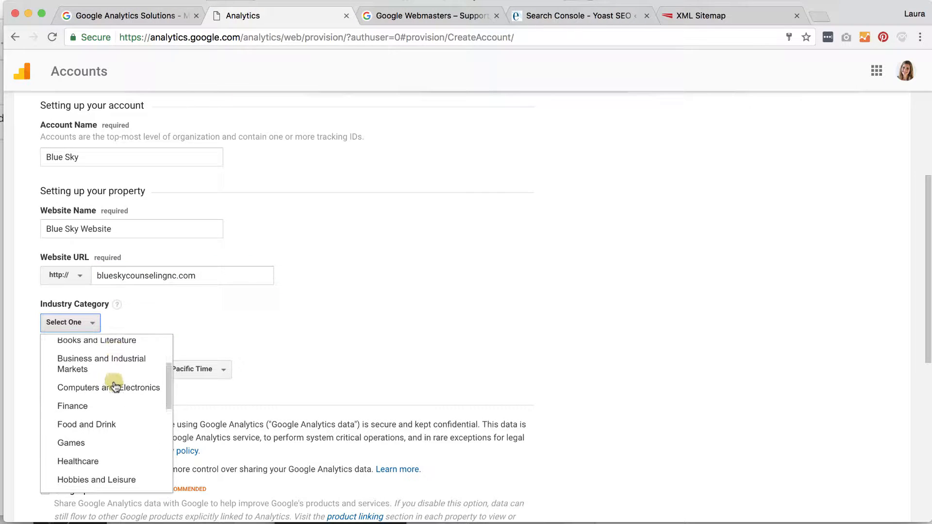
scroll(114, 386, down, 4)
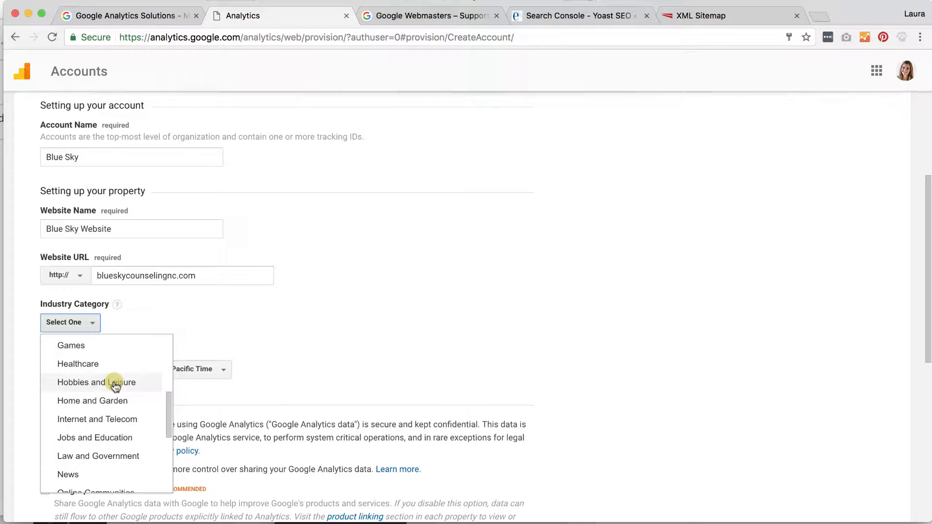
scroll(114, 386, down, 5)
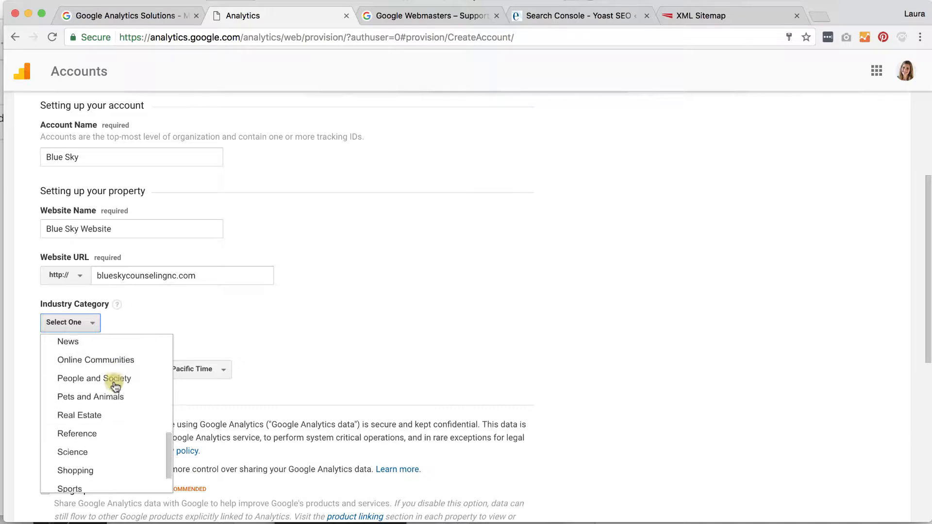
scroll(114, 386, down, 4)
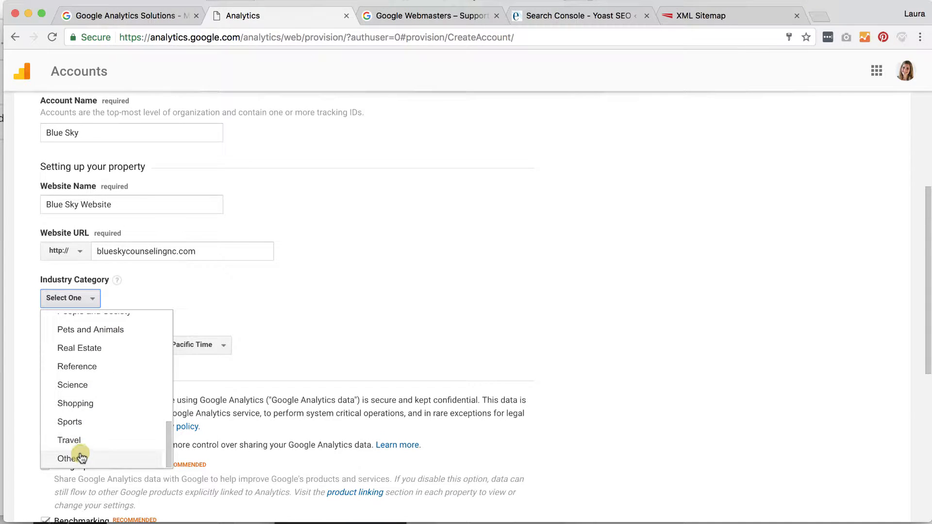
click(80, 458)
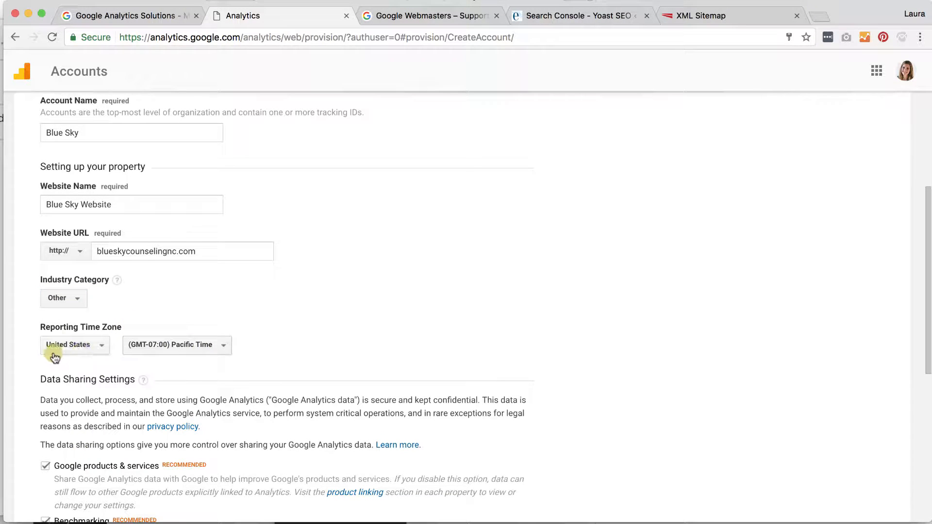
Set the reporting time zone to (GMT-04:00) Eastern Time
click(189, 345)
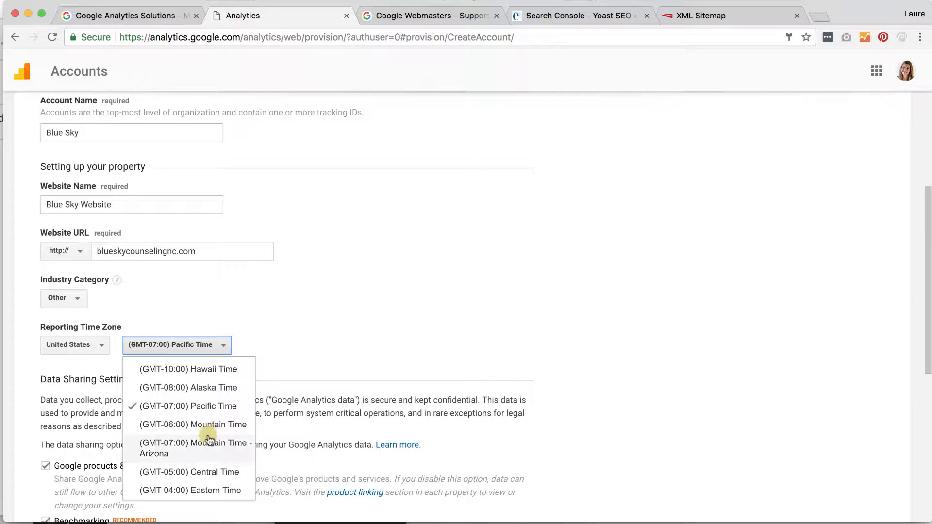
click(208, 489)
scroll(343, 340, down, 3)
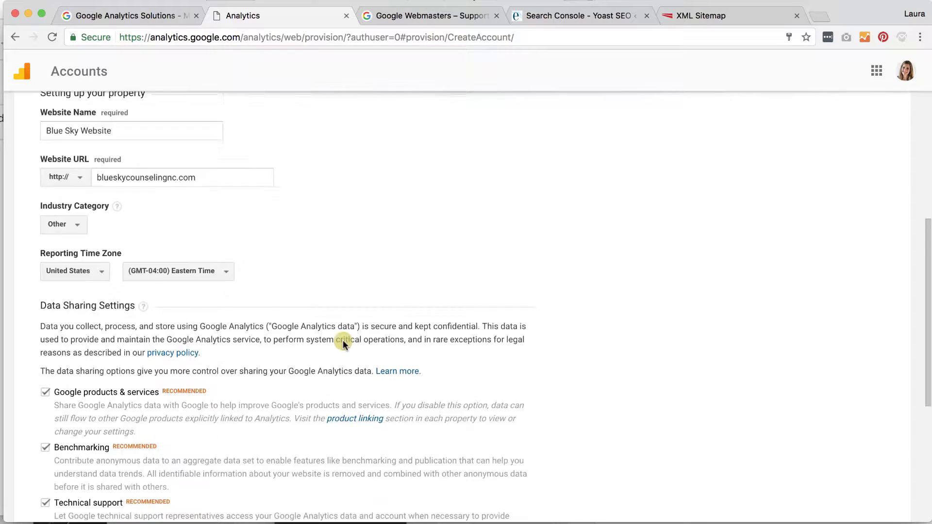
scroll(343, 340, down, 5)
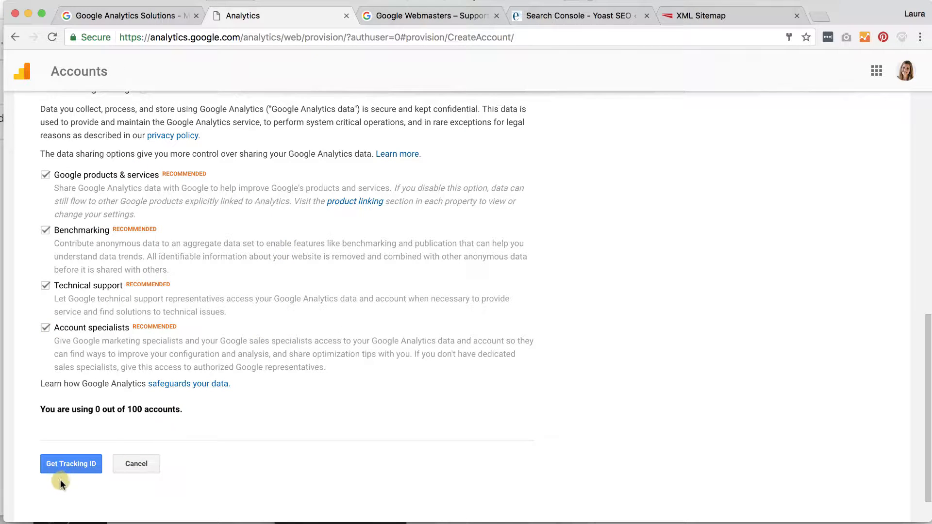
Request the tracking ID, accept the terms of service, dismiss the tip, and select the ID
click(71, 465)
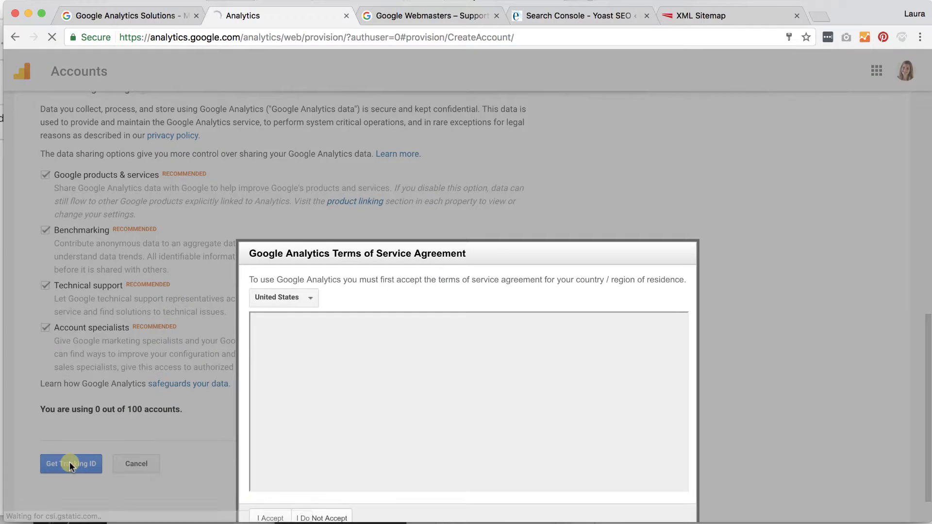
scroll(385, 402, down, 5)
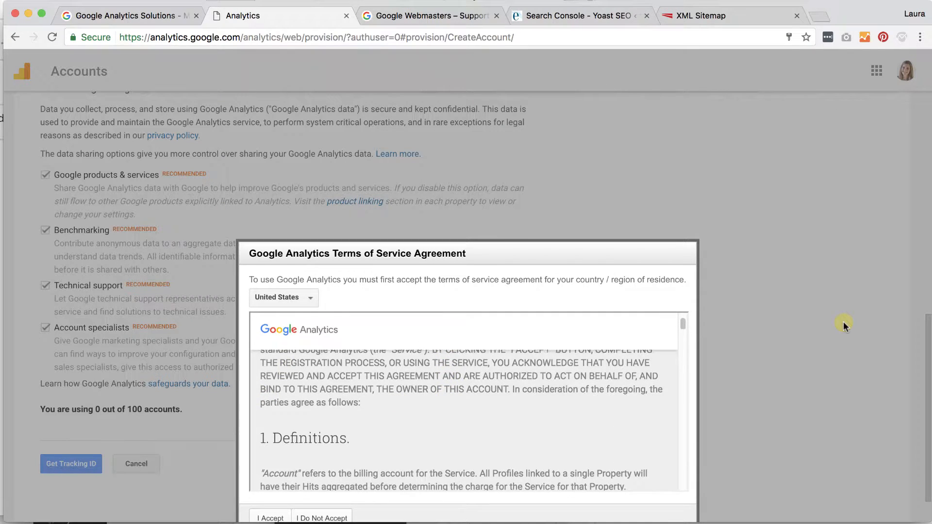
click(271, 517)
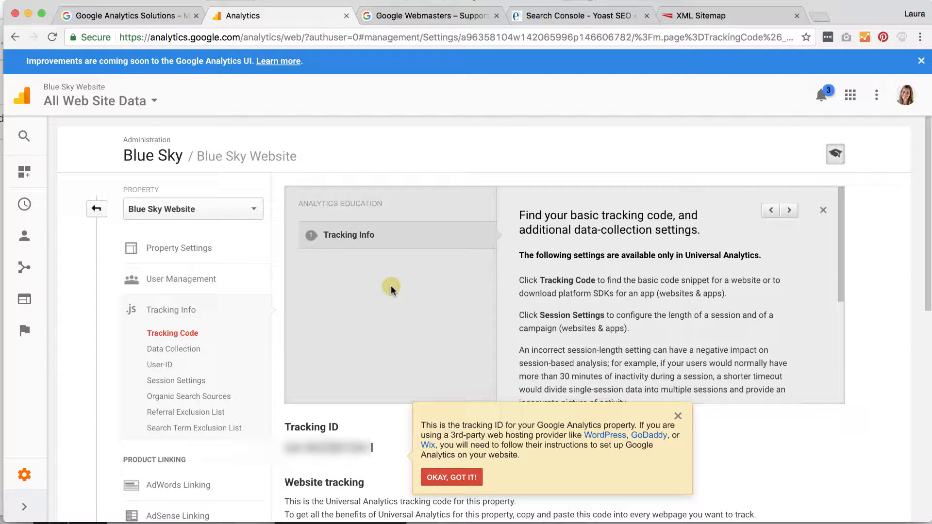
click(677, 416)
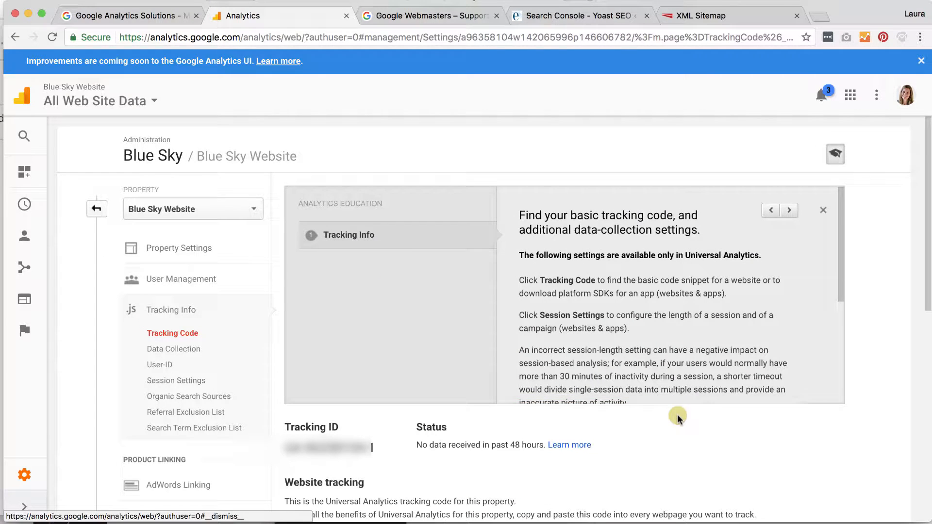
drag(284, 447, 374, 447)
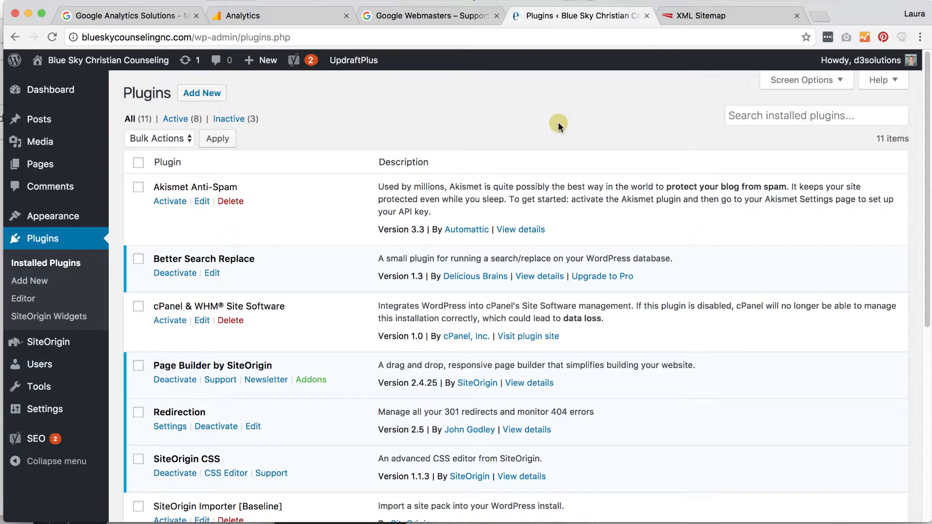
Search new plugins for 'google', then install and activate Google Analytics Dashboard for WP
click(29, 283)
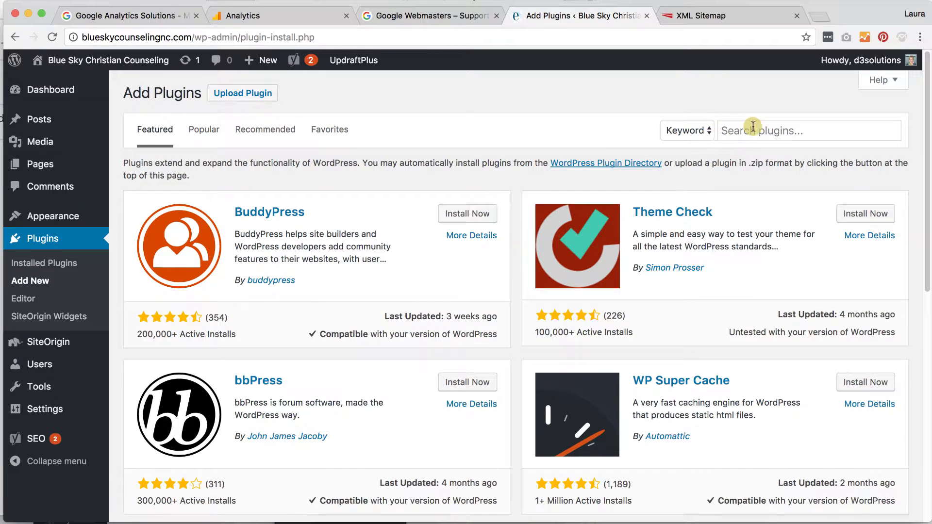
click(753, 128)
text(google)
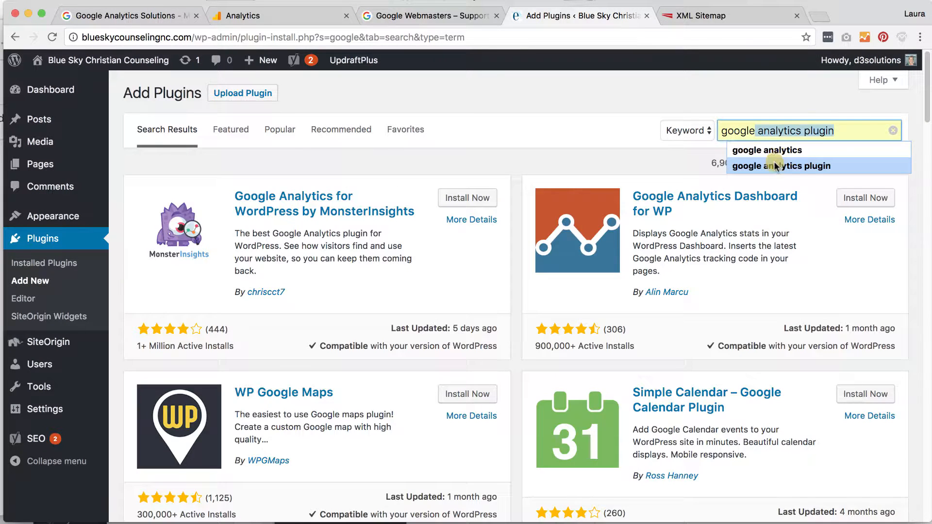
click(774, 164)
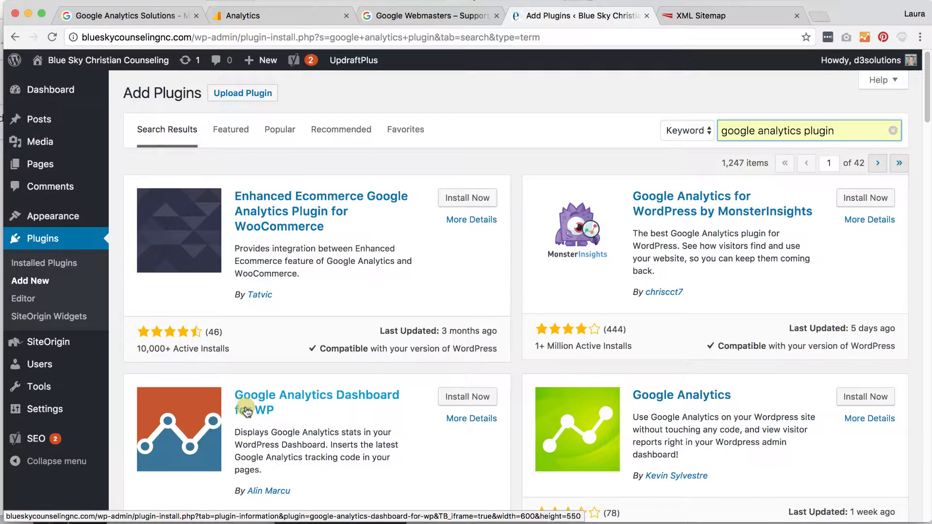
click(462, 401)
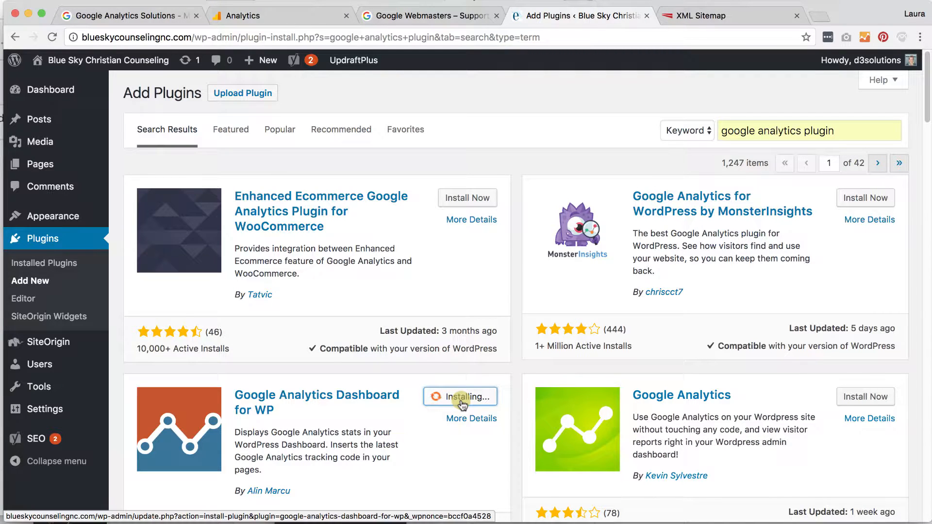
scroll(459, 398, down, 4)
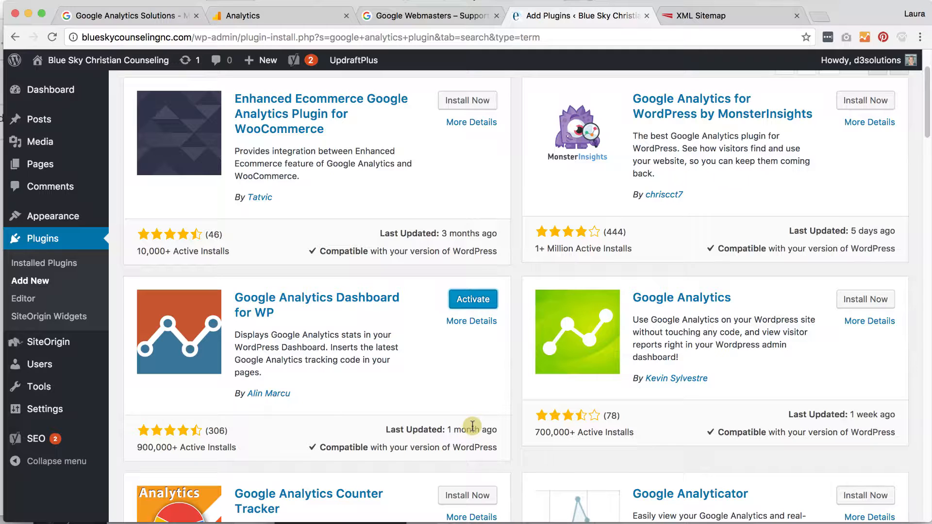
click(462, 302)
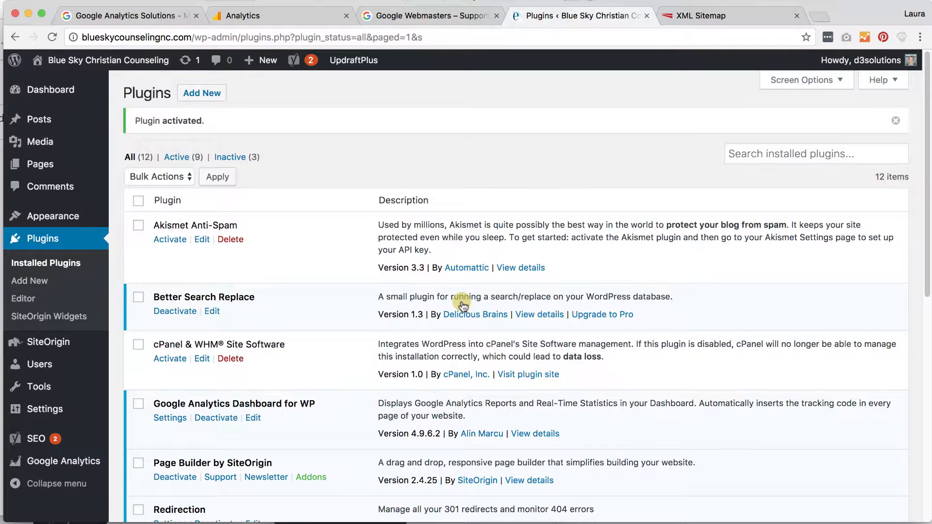
mouse_move(52, 466)
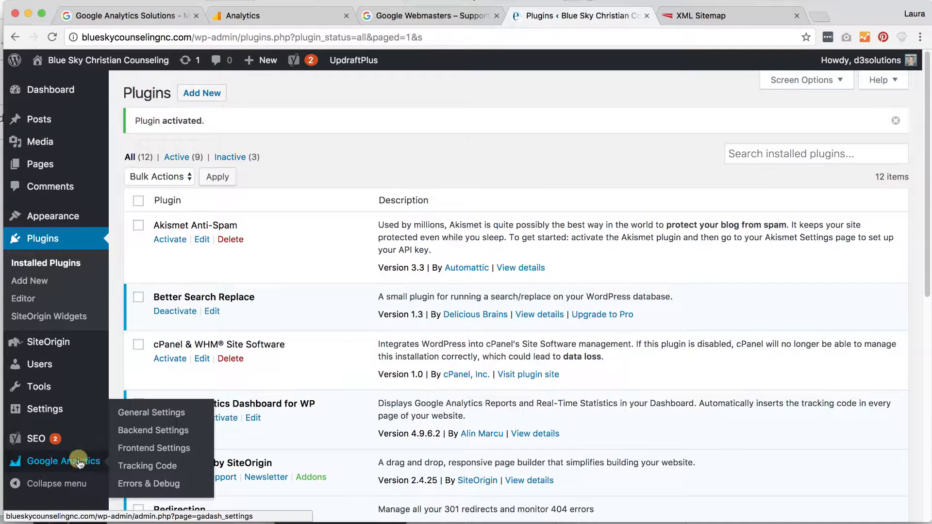
Review Tracking Code's Events, Custom Definitions, Exclude and Advanced tabs, then go to General Settings
click(150, 467)
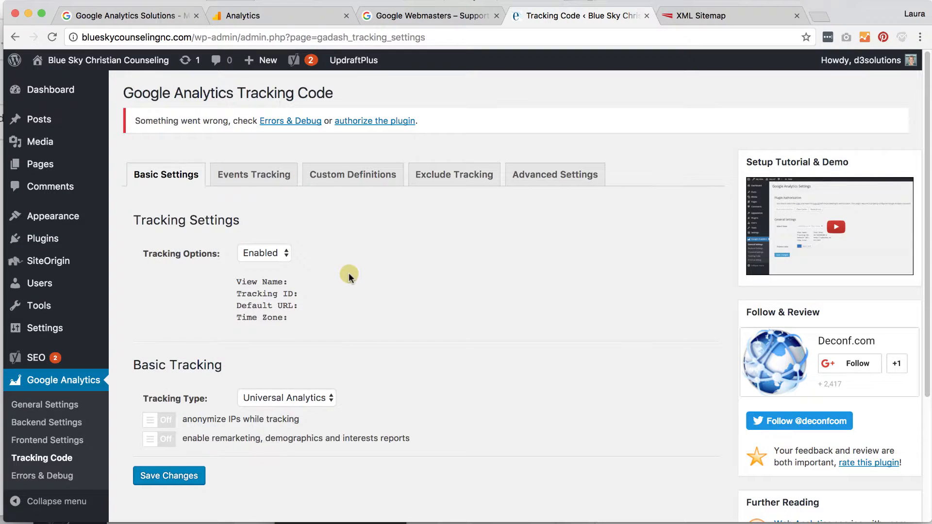
scroll(346, 281, down, 2)
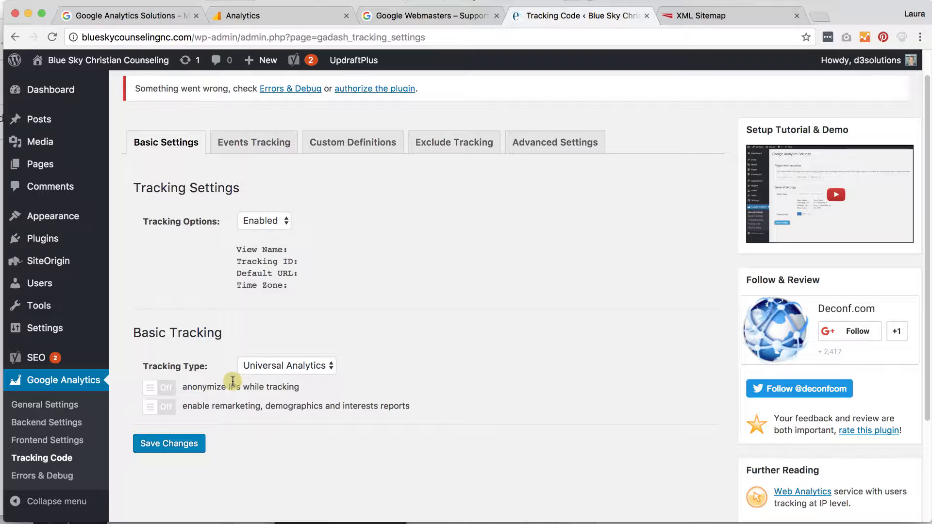
click(240, 141)
click(339, 140)
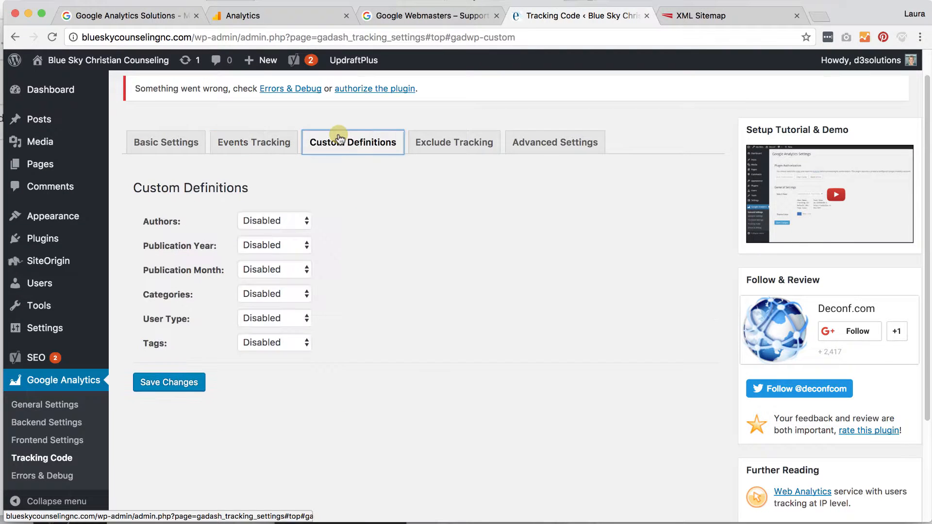
click(433, 140)
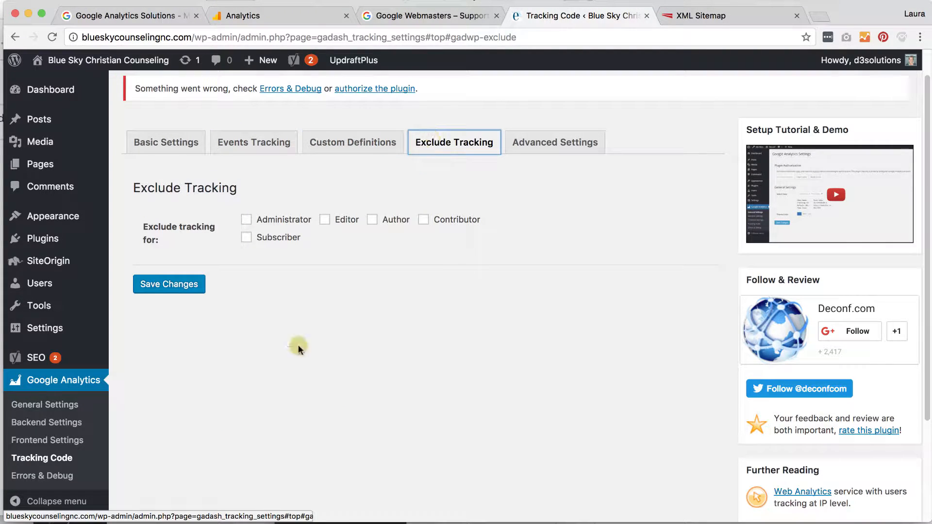
click(582, 146)
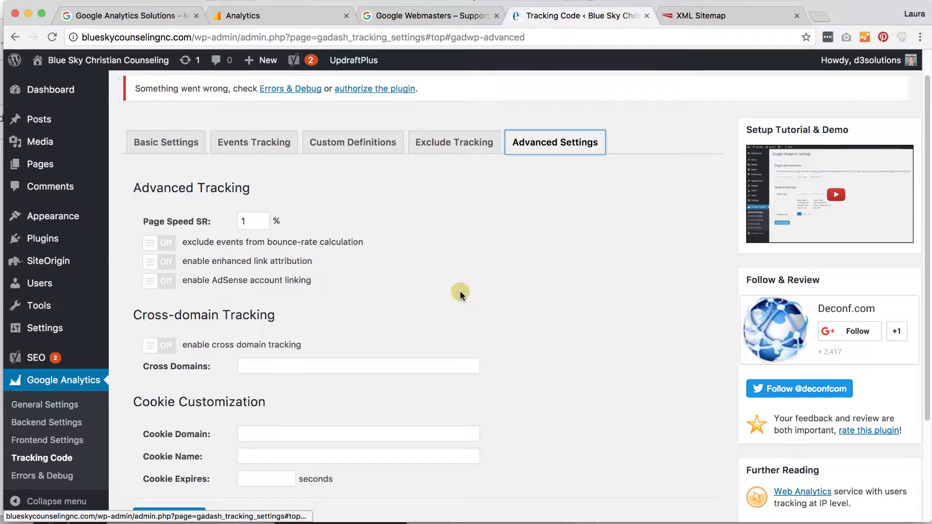
scroll(460, 290, down, 1)
click(52, 406)
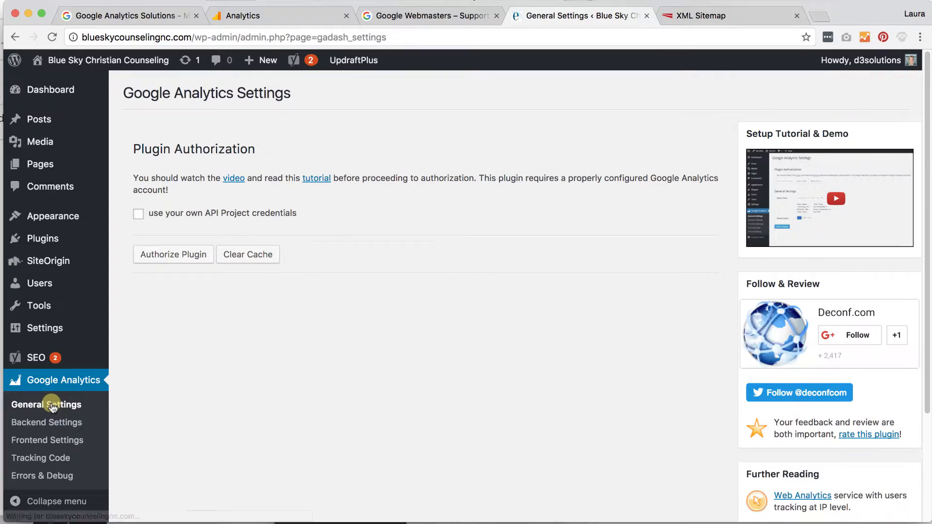
Authorize the plugin with Google, allow Analytics access, and copy the issued access code
click(172, 265)
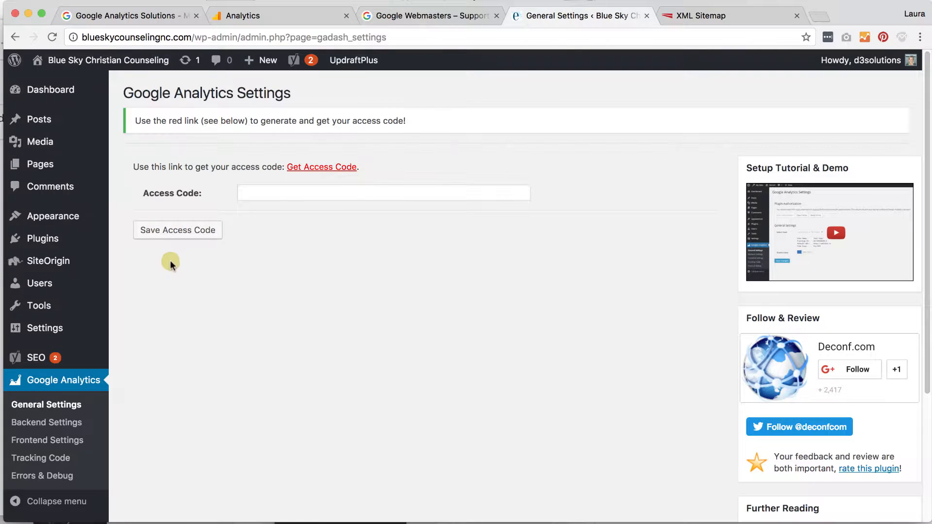
click(321, 168)
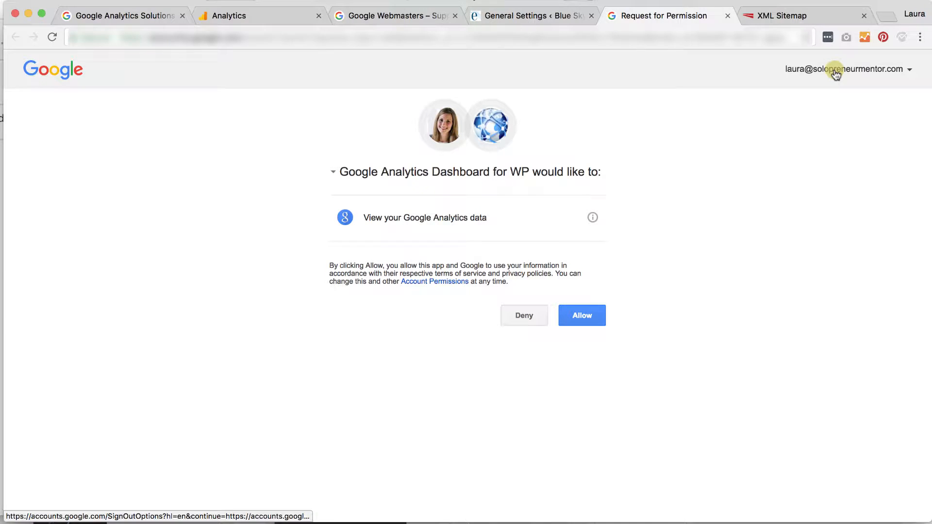
click(588, 315)
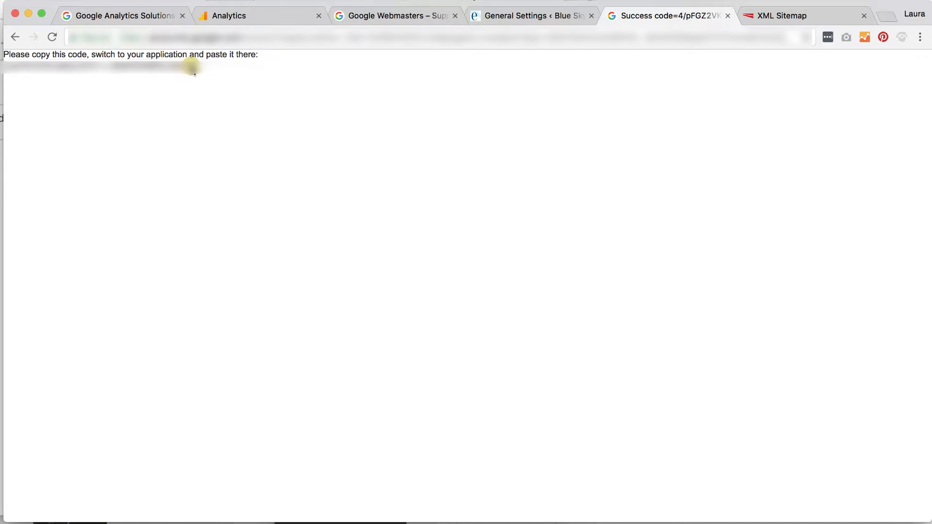
drag(195, 65, 9, 60)
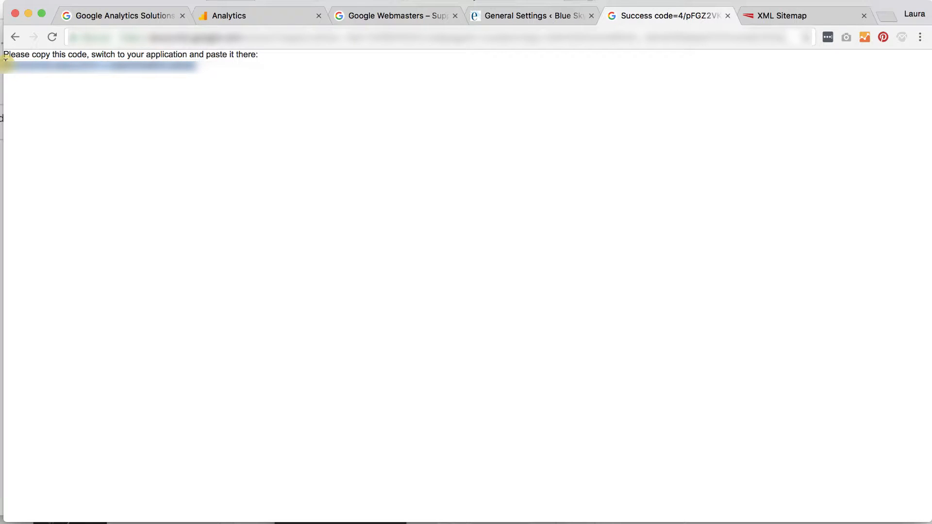
Paste the access code into the plugin's Access Code field and save it
click(520, 17)
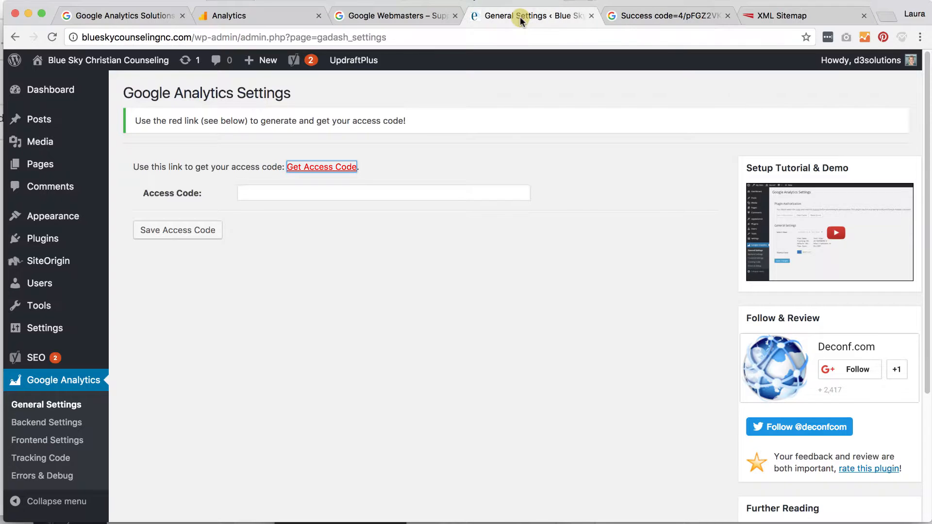
click(265, 191)
key(super+v)
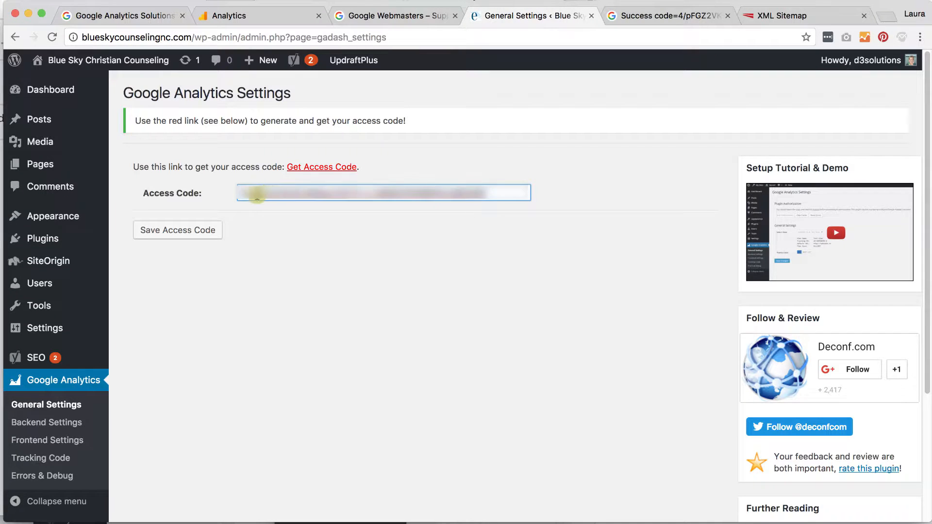
click(165, 231)
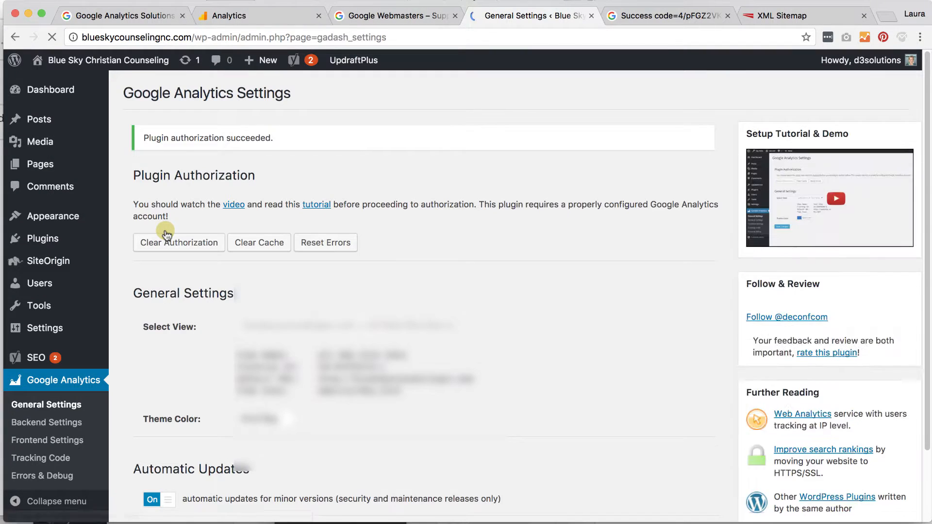
scroll(538, 253, down, 3)
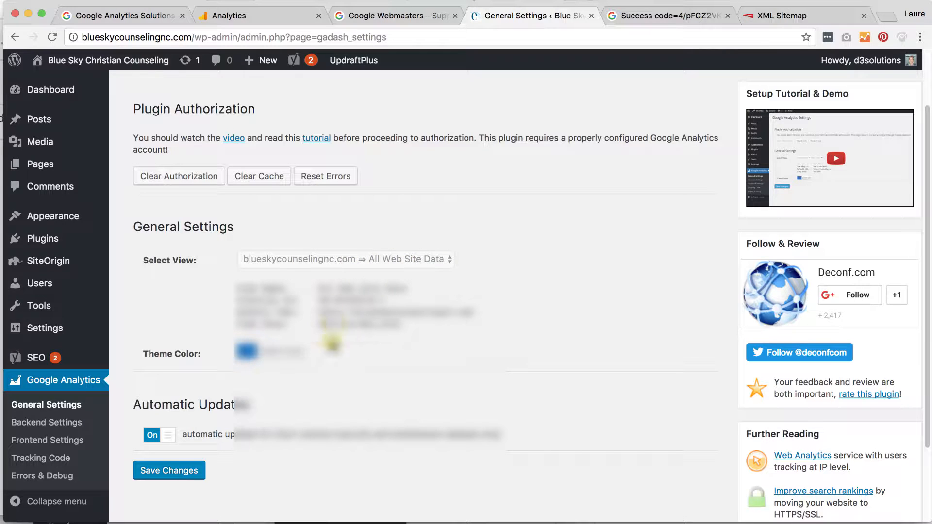
scroll(393, 369, down, 3)
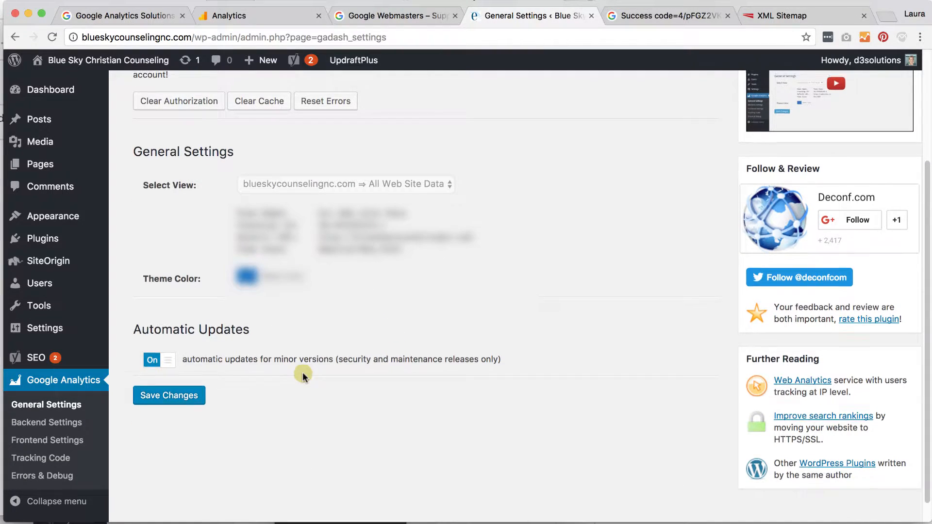
scroll(302, 372, up, 6)
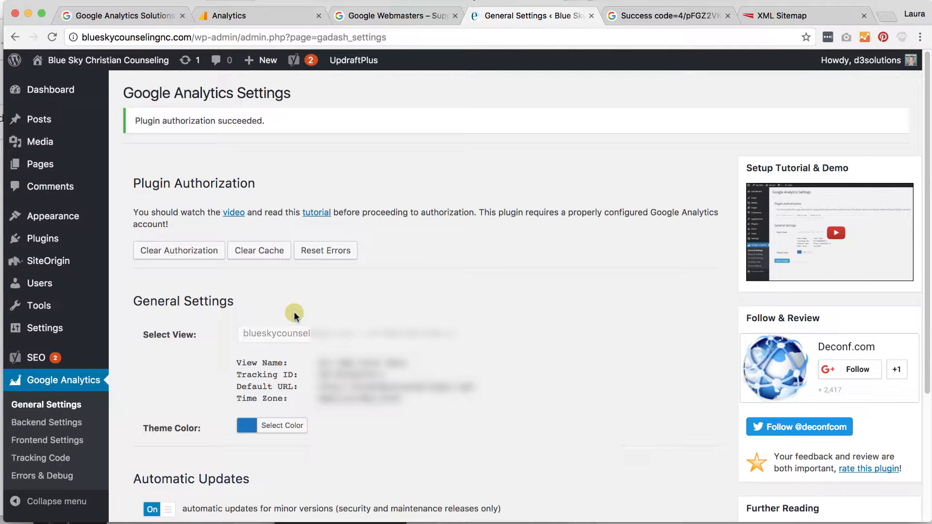
scroll(294, 314, down, 3)
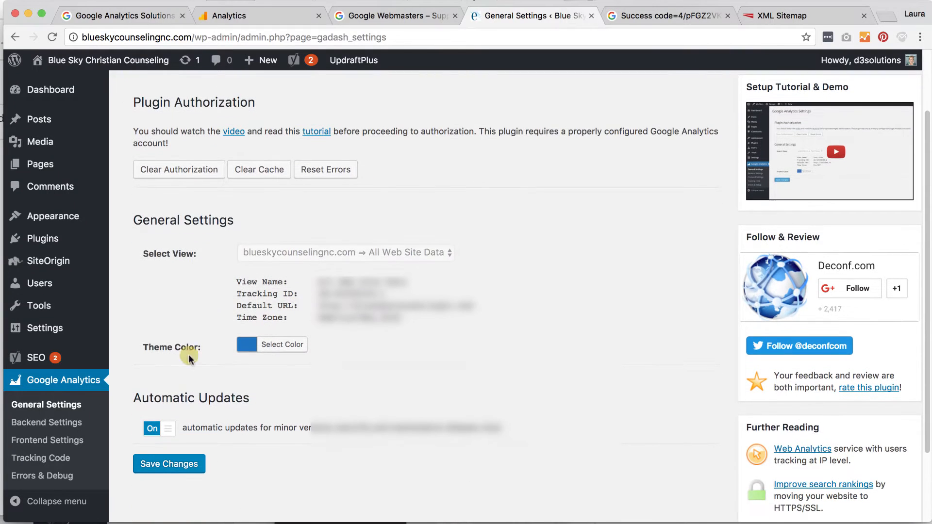
View Backend, Frontend, Tracking Code, Errors & Debug and General Settings pages, then return to Dashboard
click(53, 422)
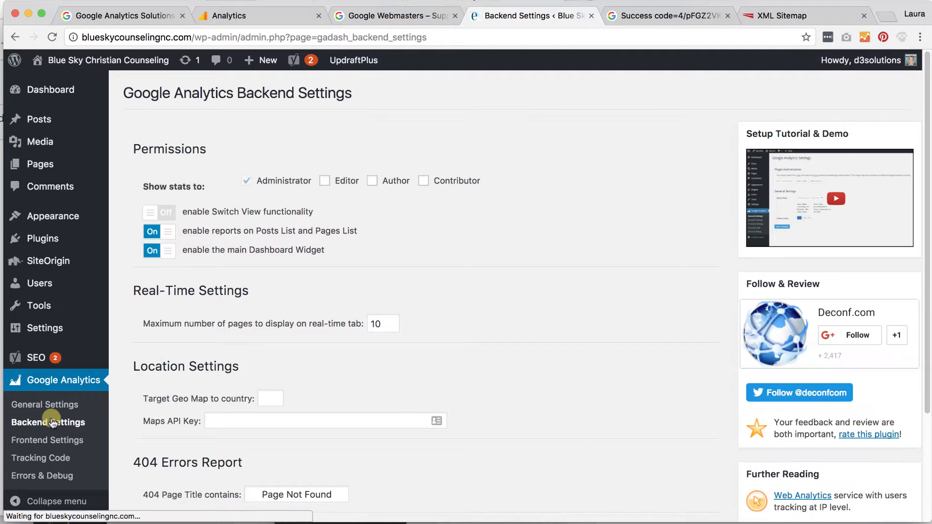
scroll(550, 263, down, 2)
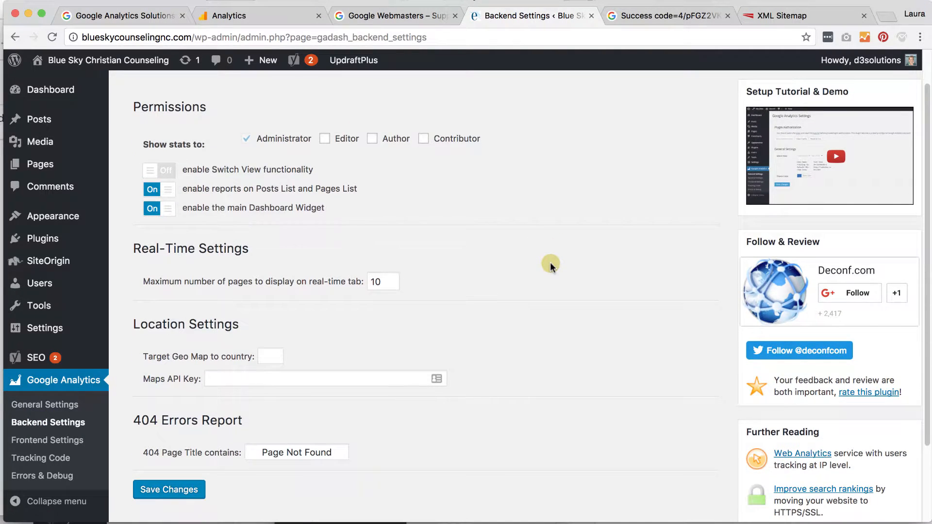
scroll(551, 266, up, 1)
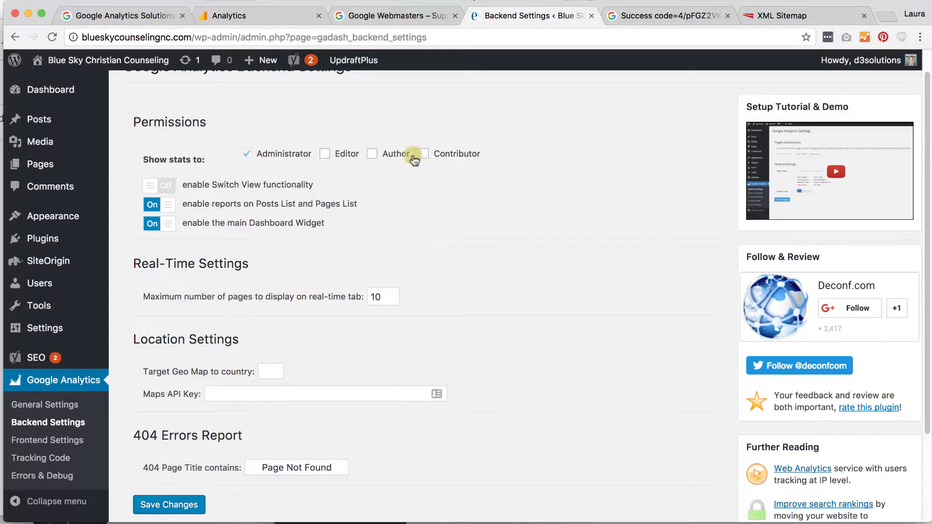
scroll(464, 217, down, 3)
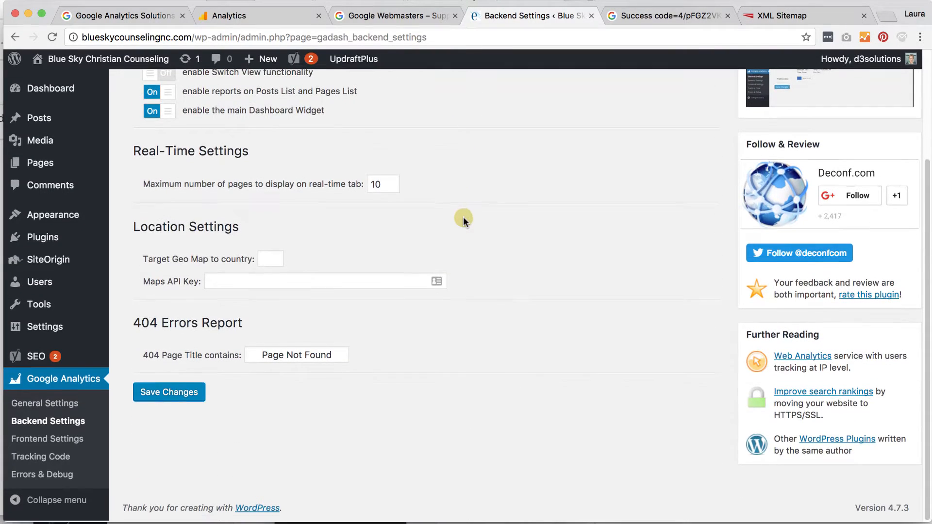
click(52, 438)
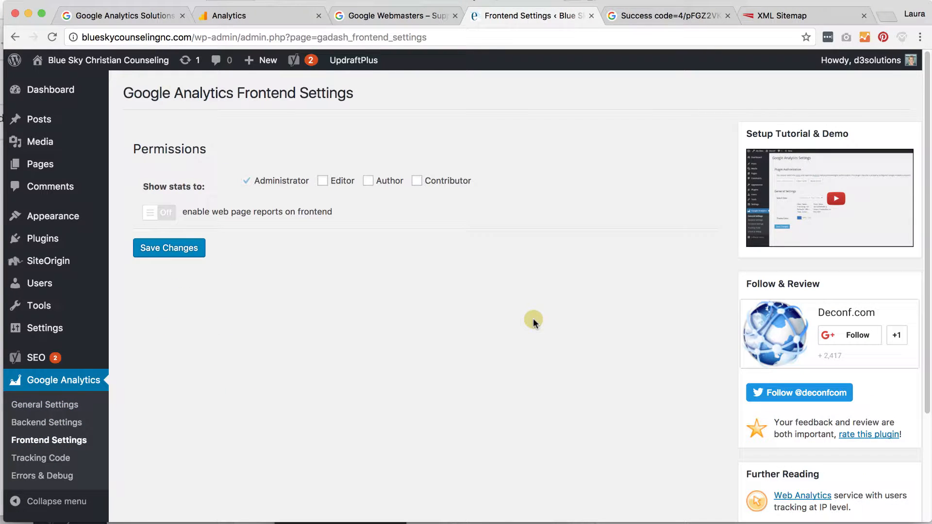
click(45, 461)
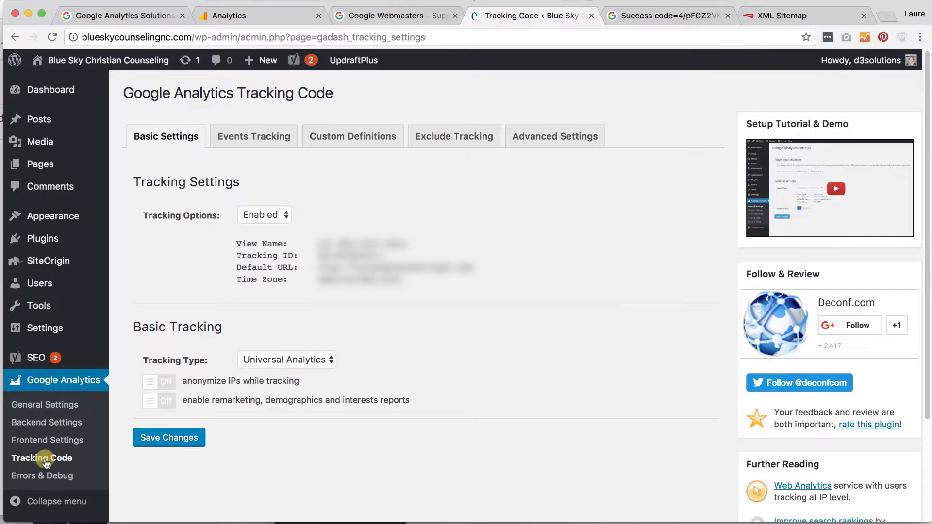
click(42, 477)
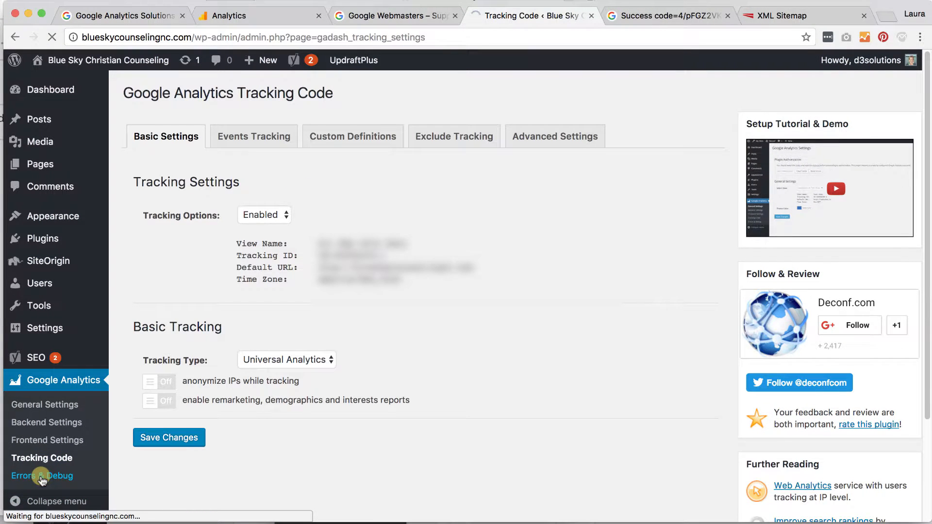
click(39, 405)
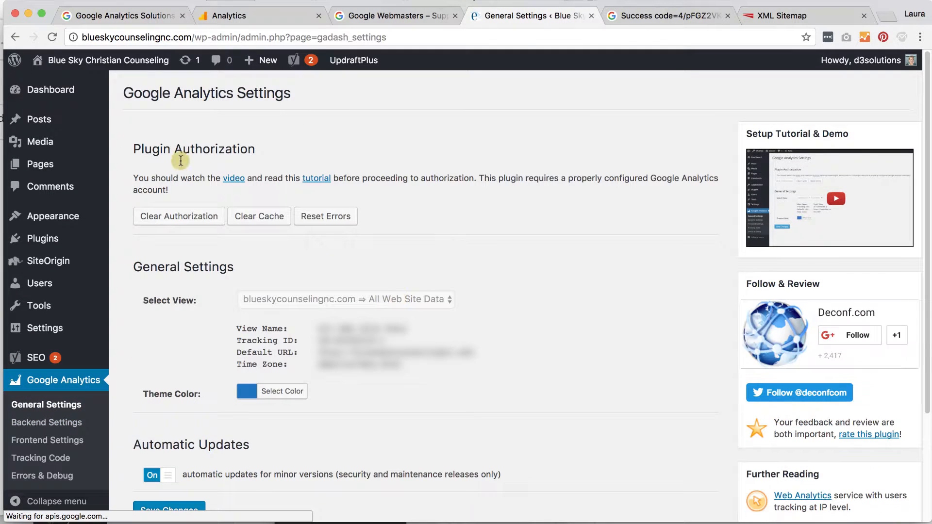
click(68, 98)
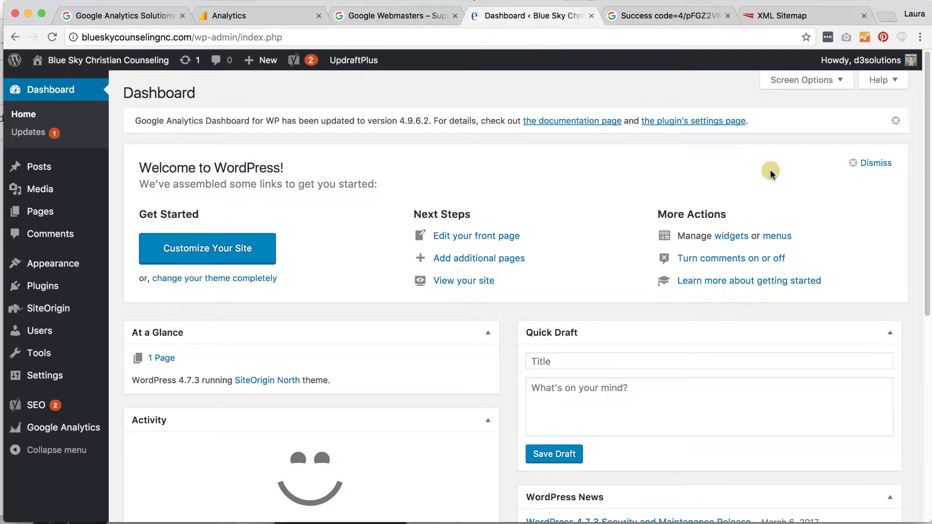
scroll(770, 169, down, 8)
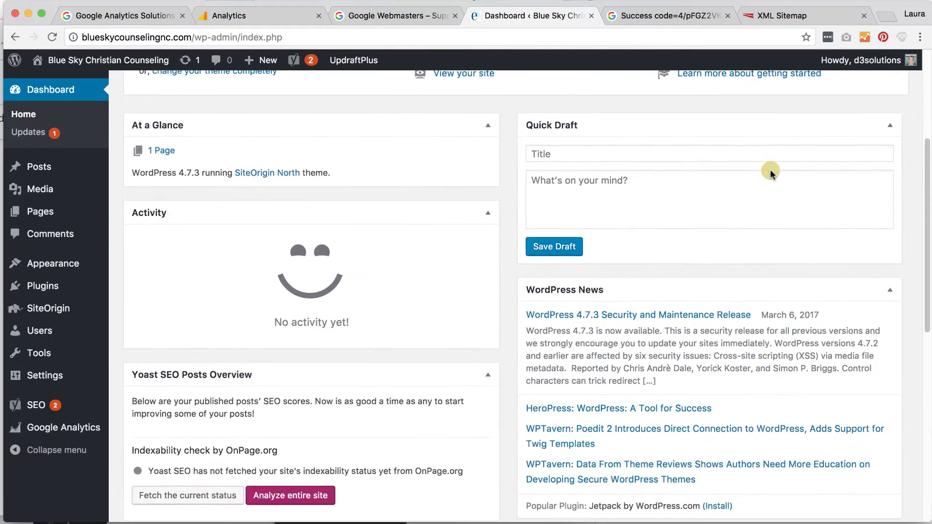
scroll(770, 169, down, 4)
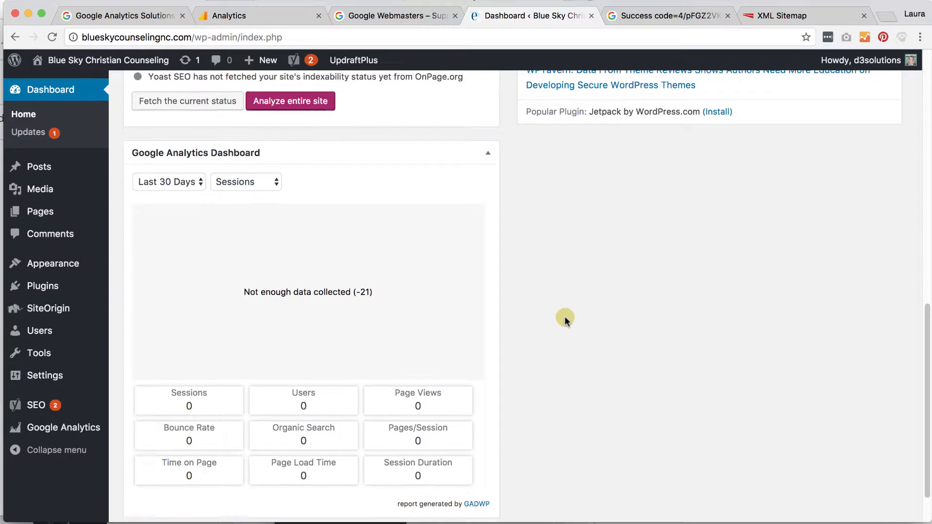
scroll(564, 317, down, 3)
scroll(564, 316, up, 15)
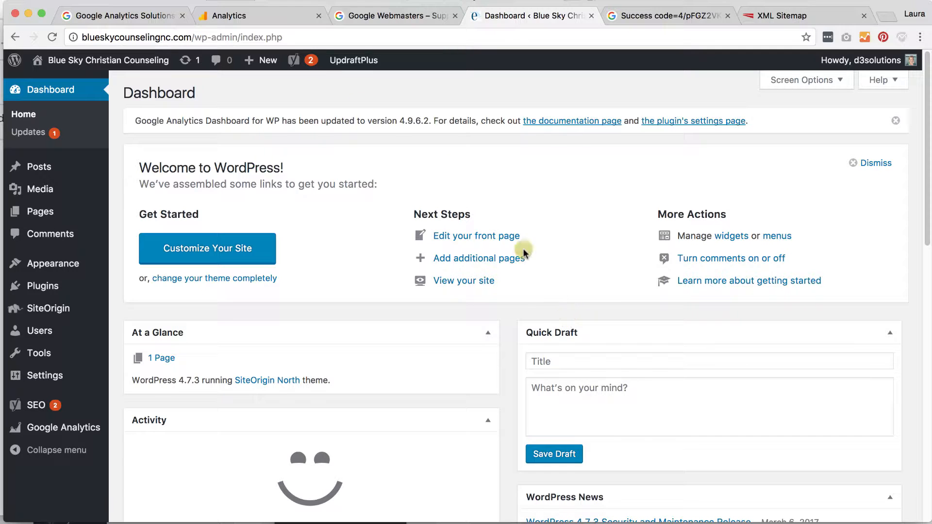
Switch from Google Analytics Solutions to Google Webmasters and sign in to Search Console
click(126, 15)
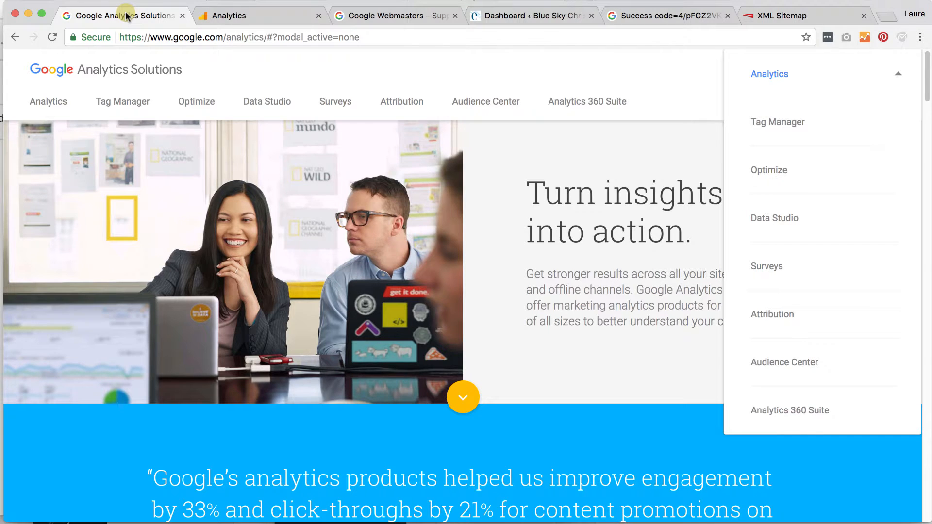
click(366, 17)
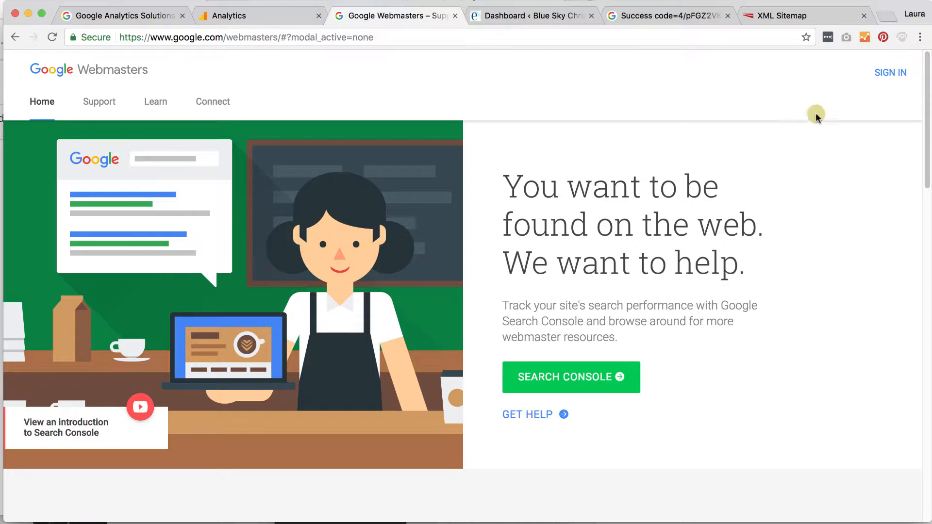
click(891, 75)
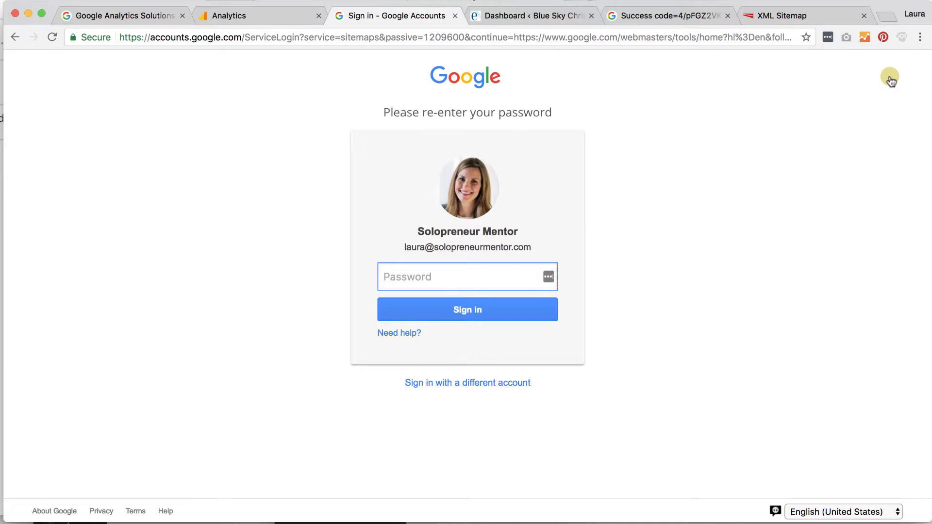
text(••••••••••••••)
click(449, 319)
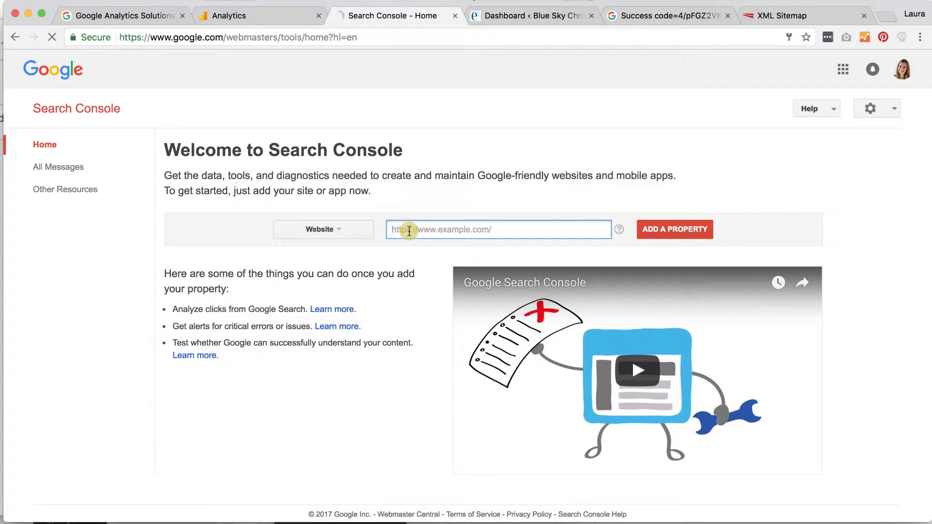
text(htt)
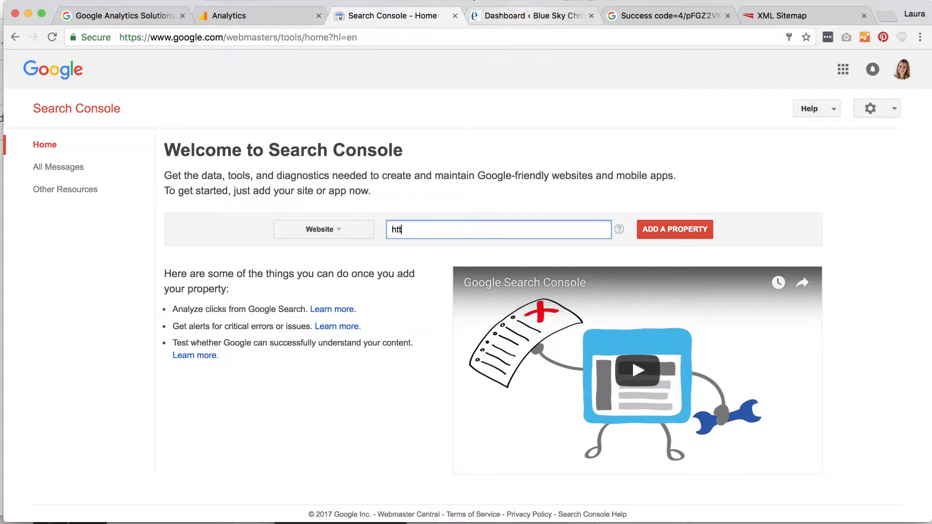
text(p://blueskycounselingnc.)
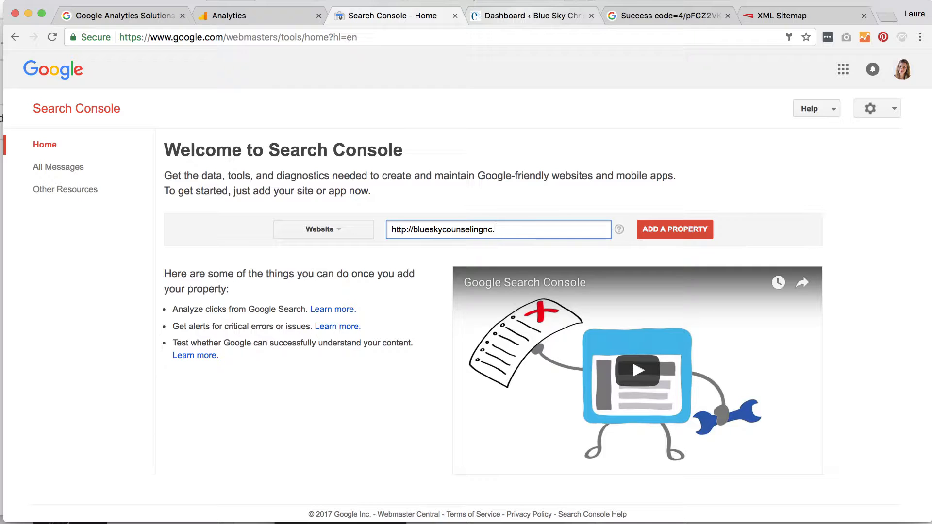
text(com)
click(669, 231)
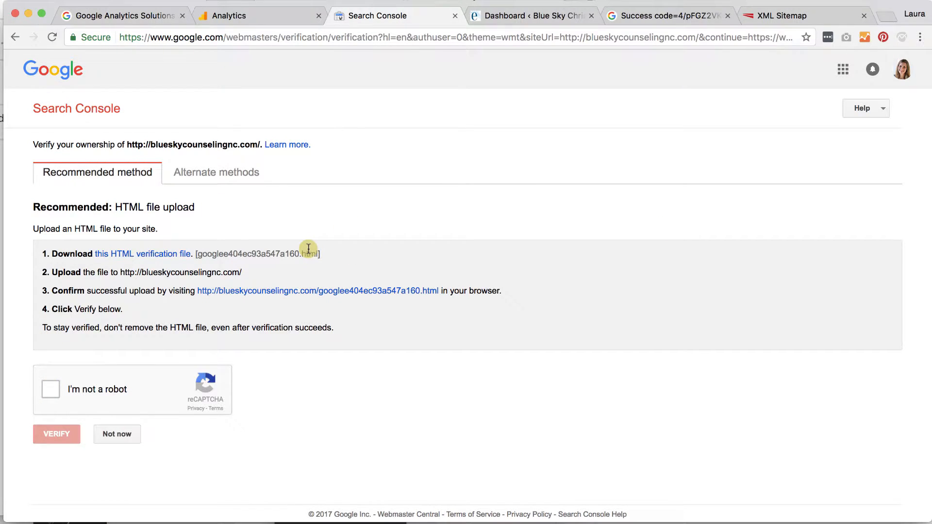
Verify site ownership through the Google Analytics alternate method
click(198, 174)
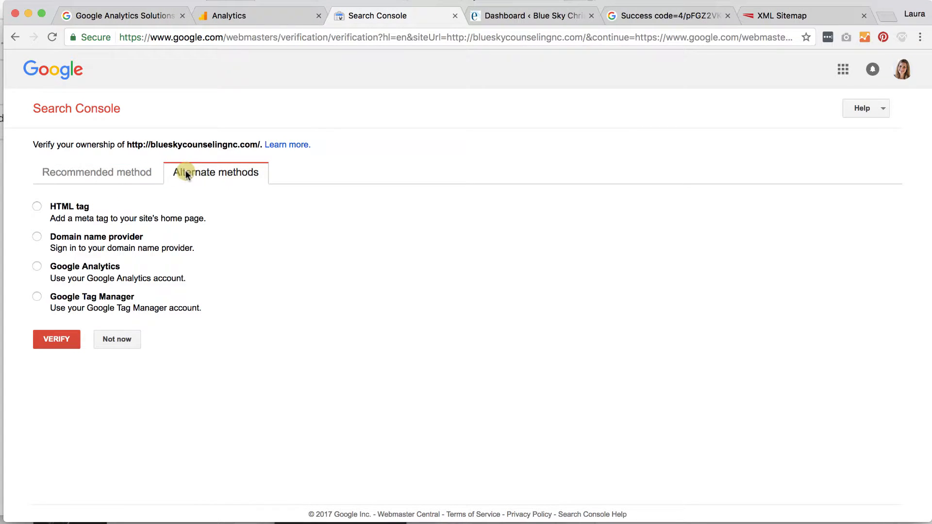
click(37, 266)
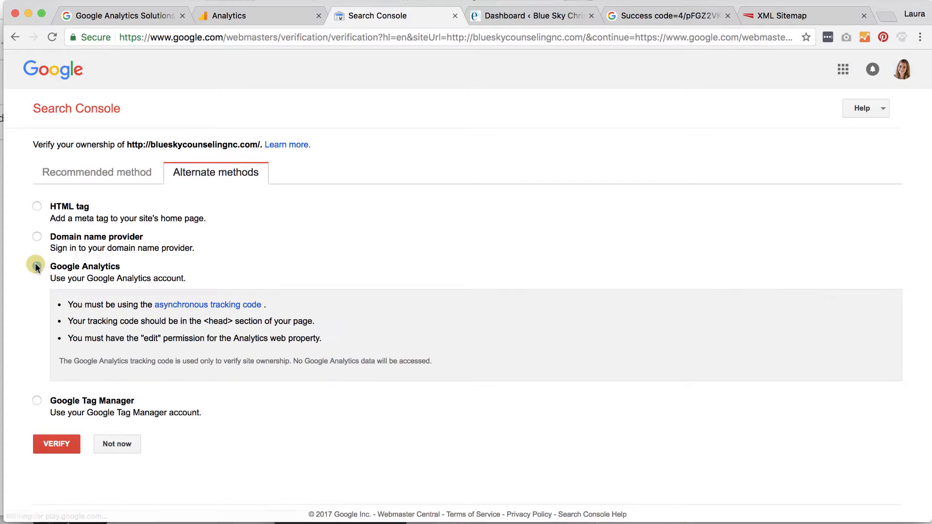
click(53, 444)
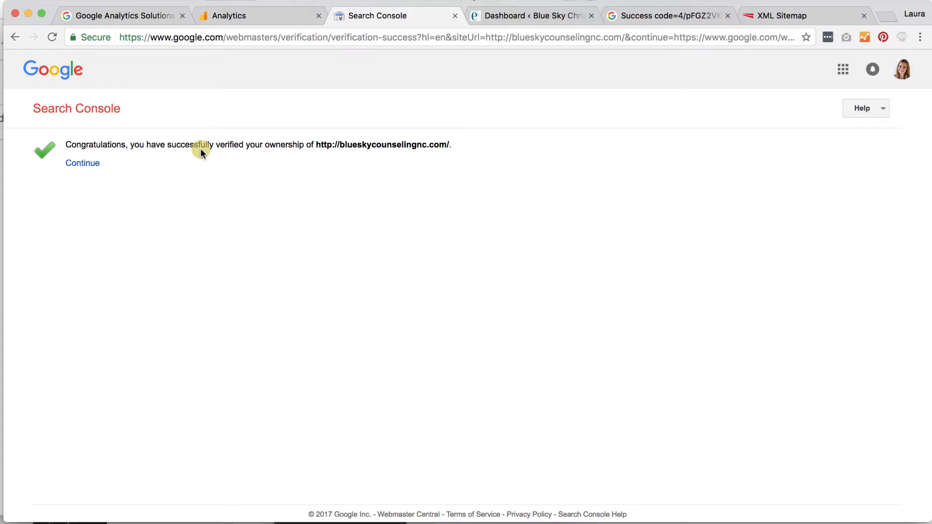
Associate the site with the Blue Sky Website Google Analytics property and confirm
click(83, 164)
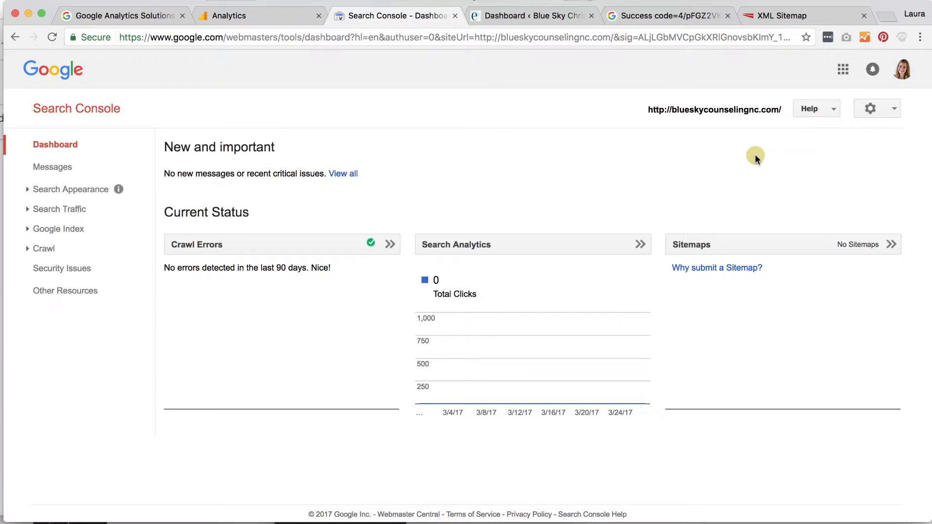
click(896, 110)
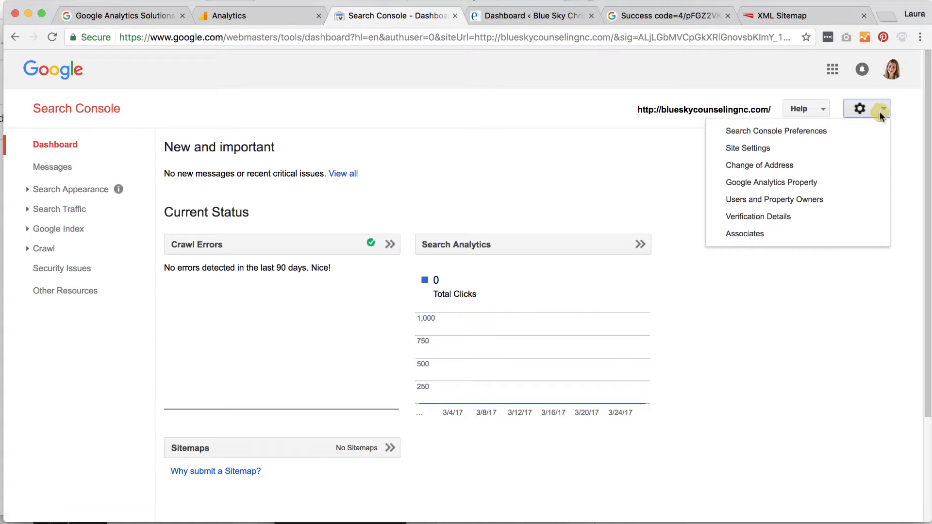
click(744, 182)
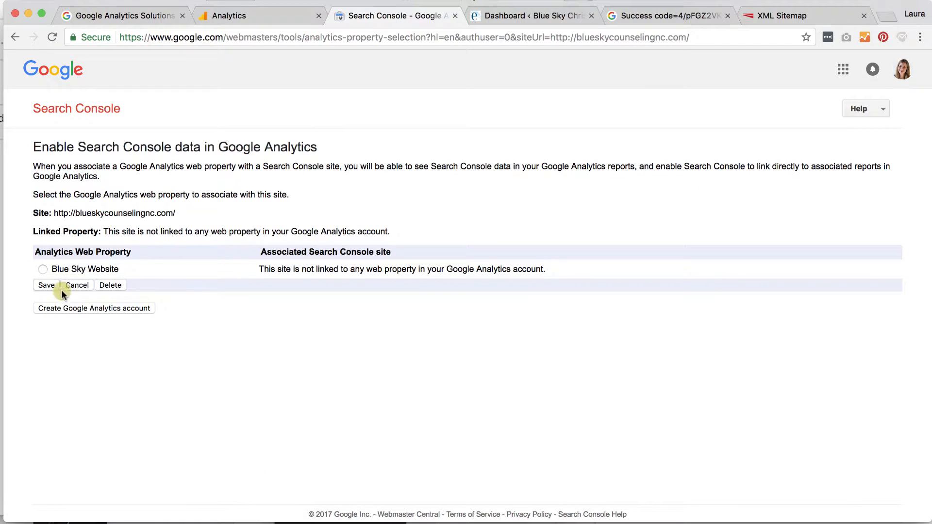
click(41, 270)
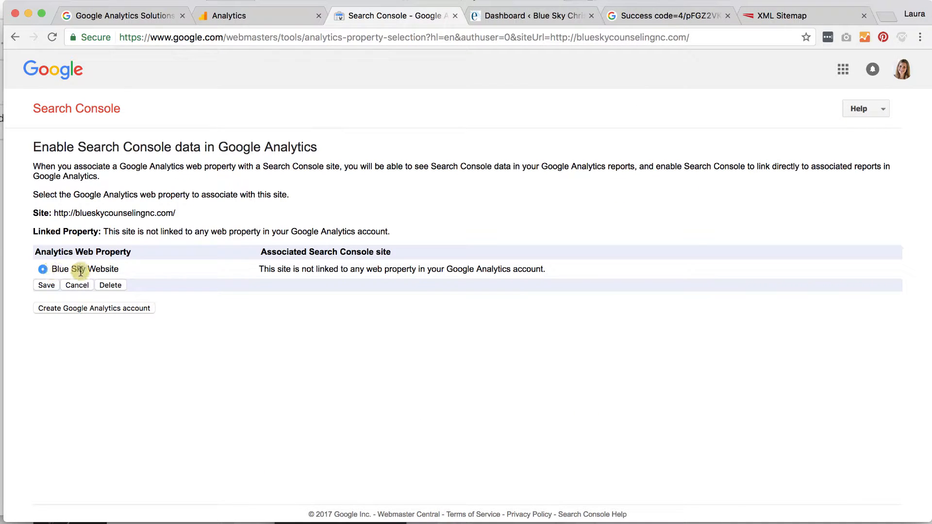
click(45, 285)
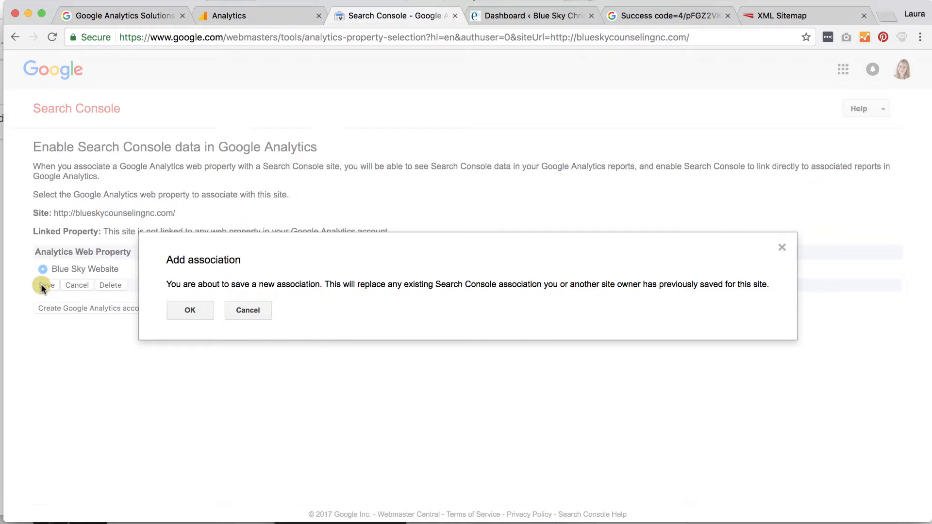
click(191, 313)
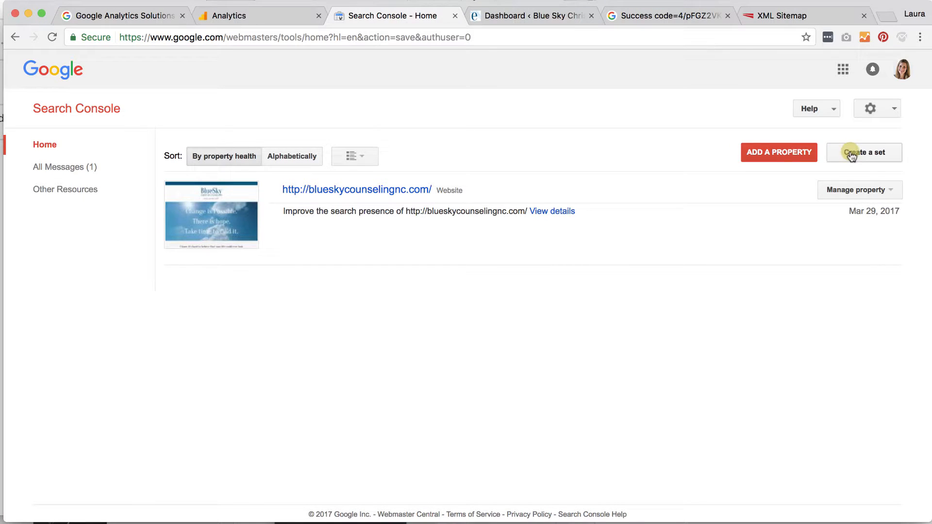
Check the site's Crawl > Sitemaps list, which is empty, then return to WordPress
click(356, 190)
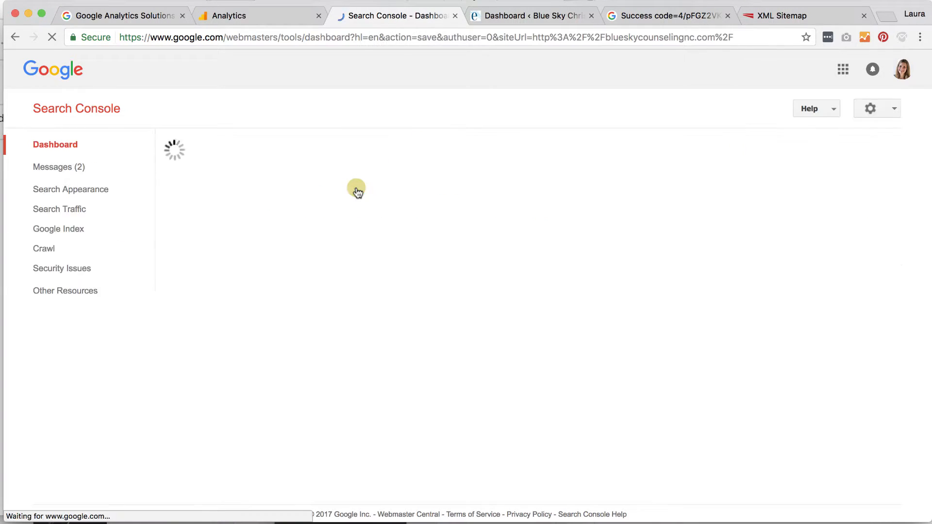
click(36, 248)
click(56, 328)
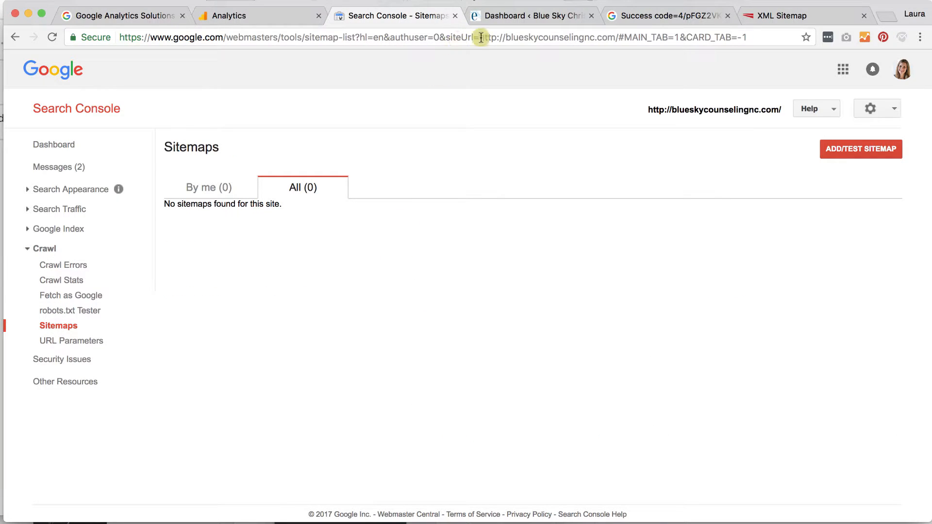
click(548, 18)
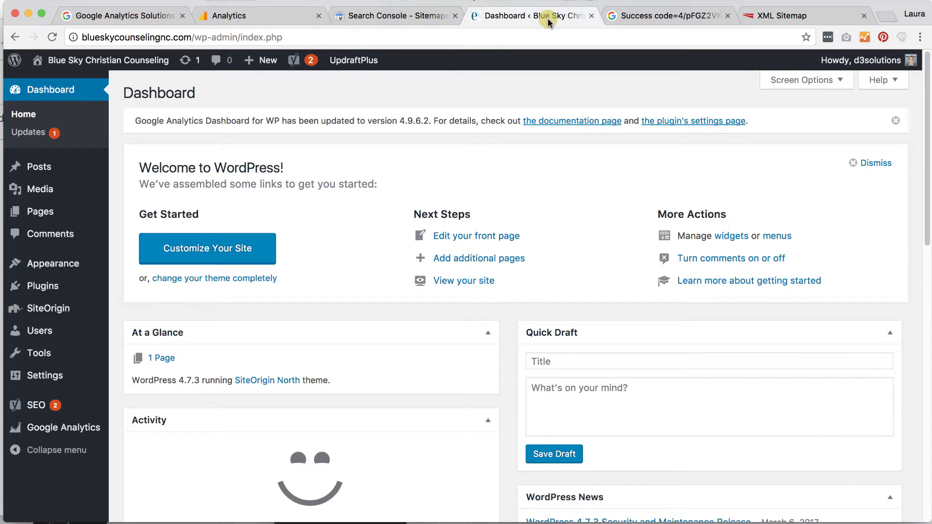
Close the success-code tab, open Yoast's XML sitemap index, and select 'sitemap_index.xml' in its address
click(645, 13)
click(727, 17)
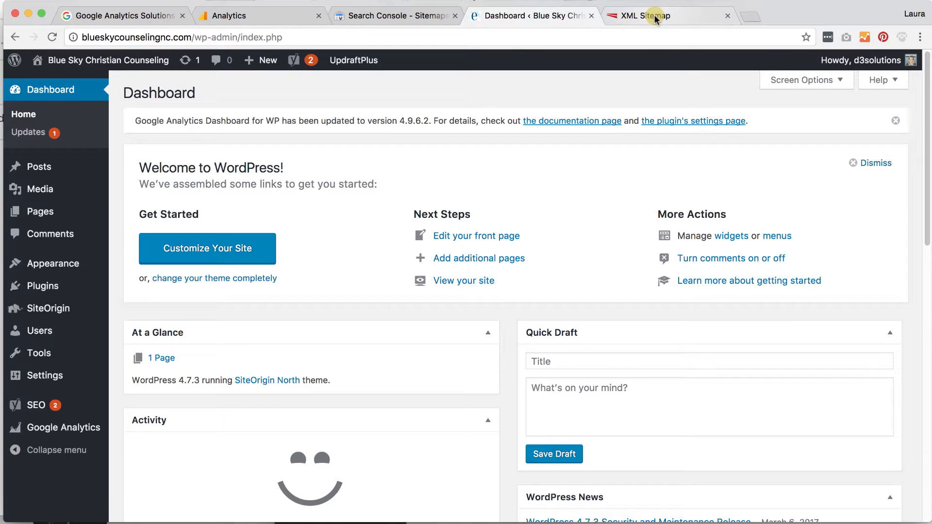
mouse_move(54, 406)
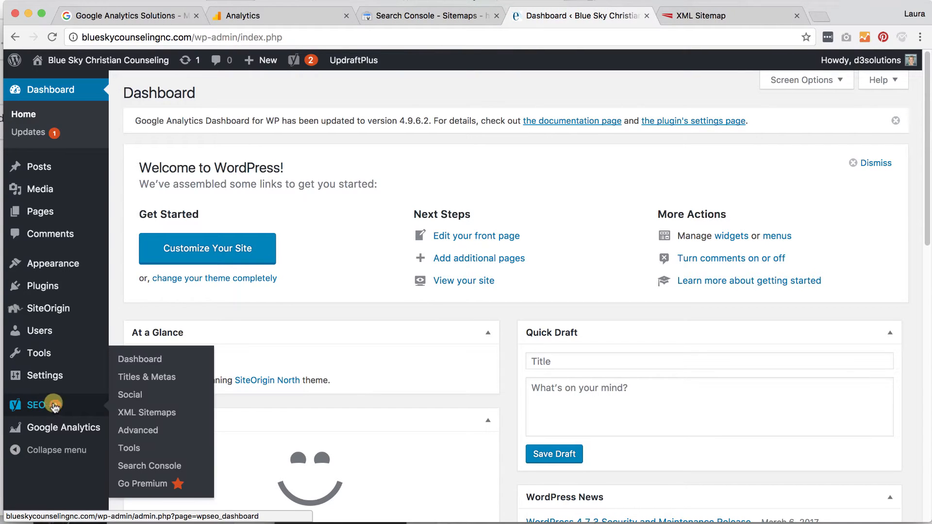
click(138, 419)
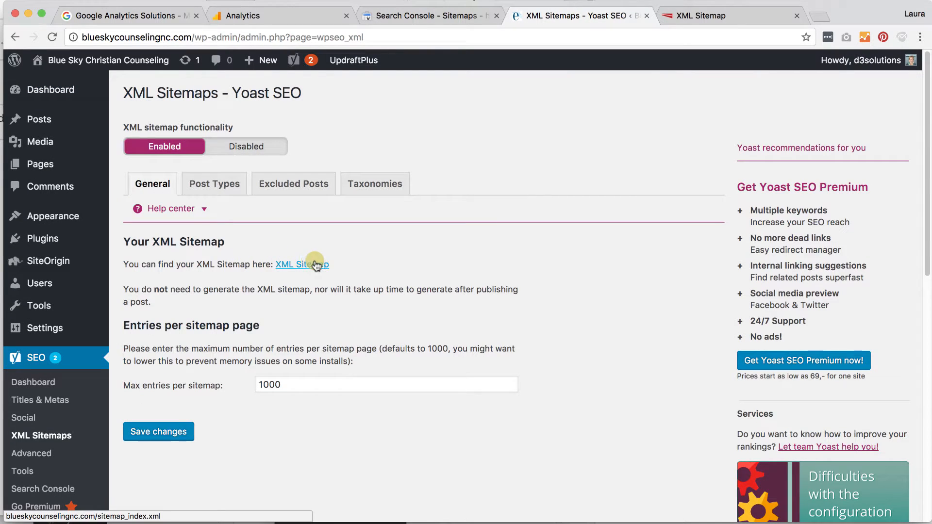
click(724, 16)
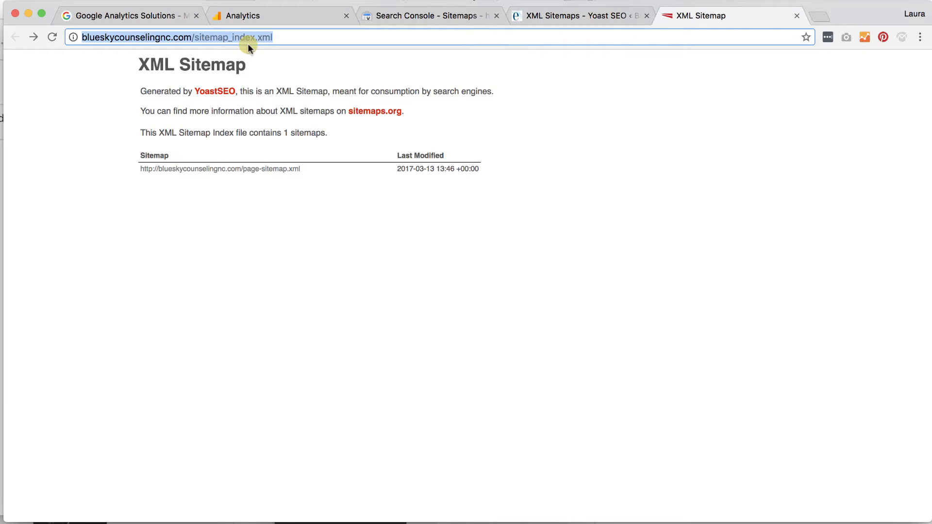
drag(283, 35, 195, 40)
key(super+c)
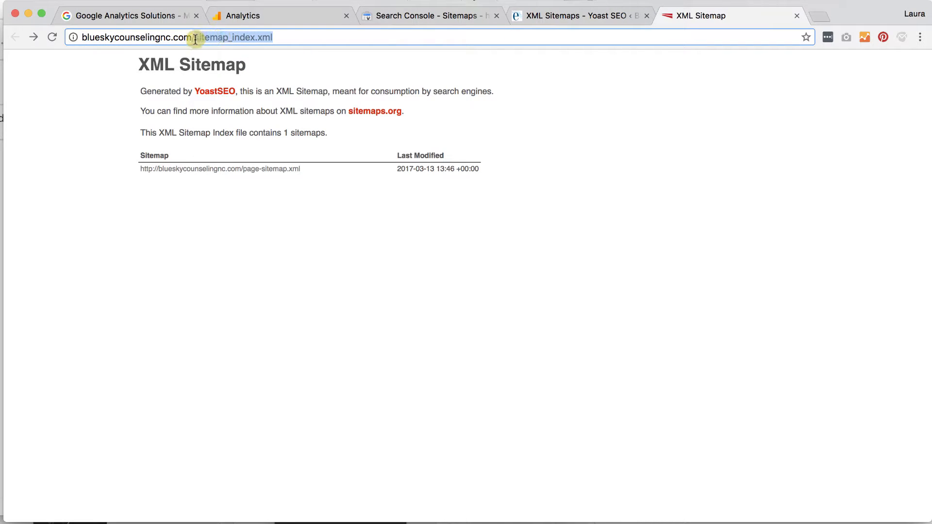
Test the sitemap_index.xml path twice and review the results, which show no errors
click(400, 15)
click(840, 156)
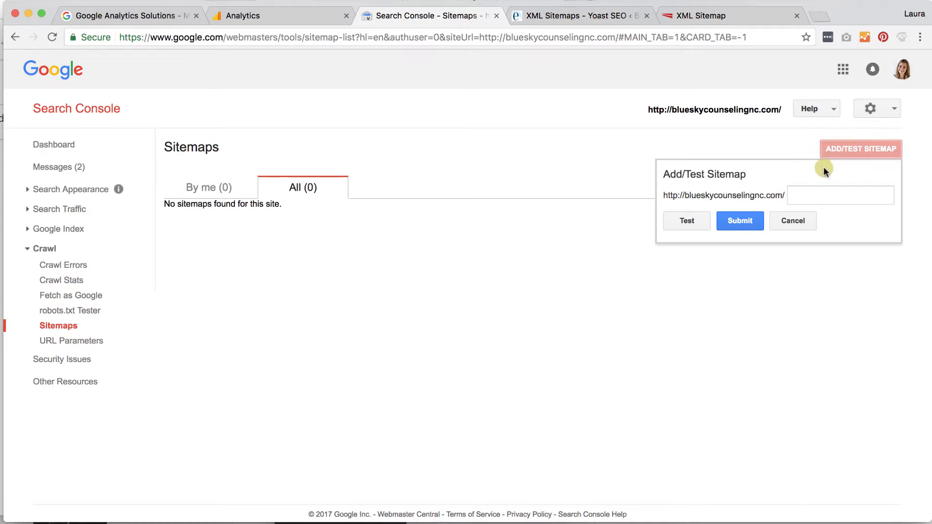
click(814, 195)
key(super+v)
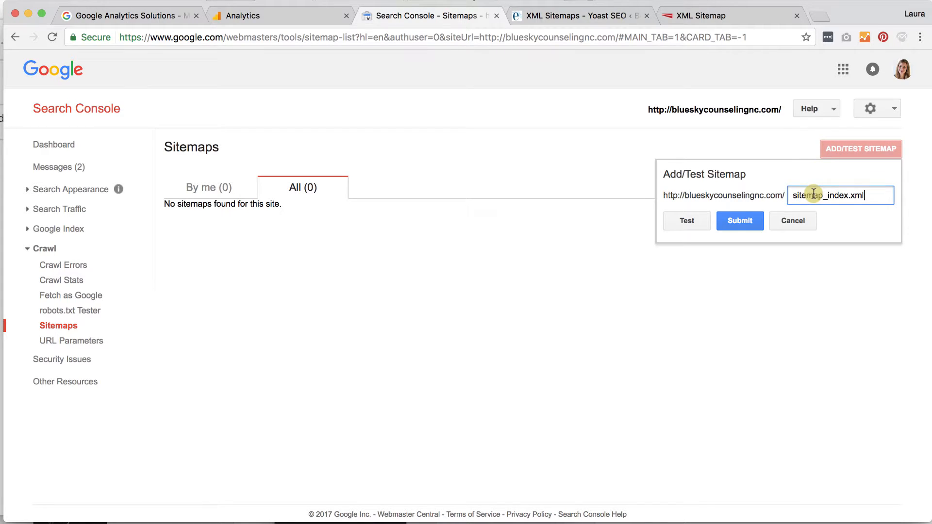
click(686, 219)
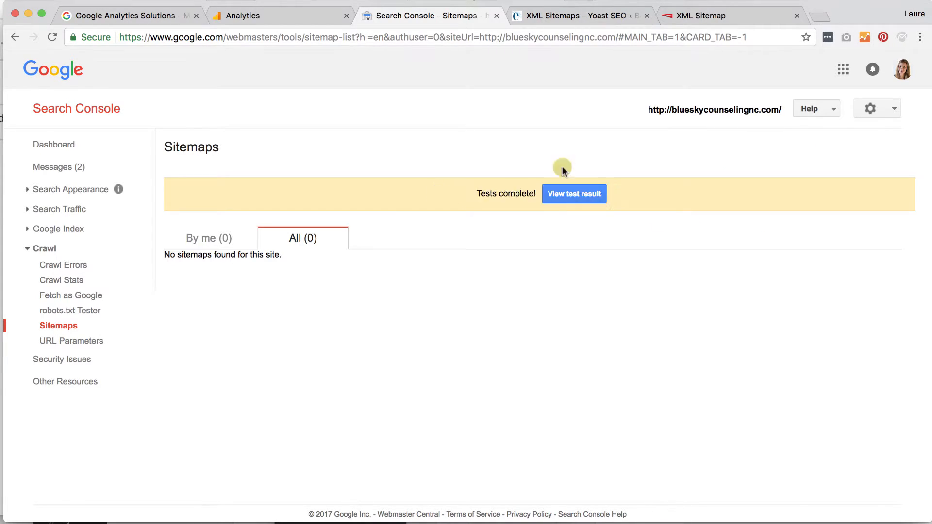
click(568, 200)
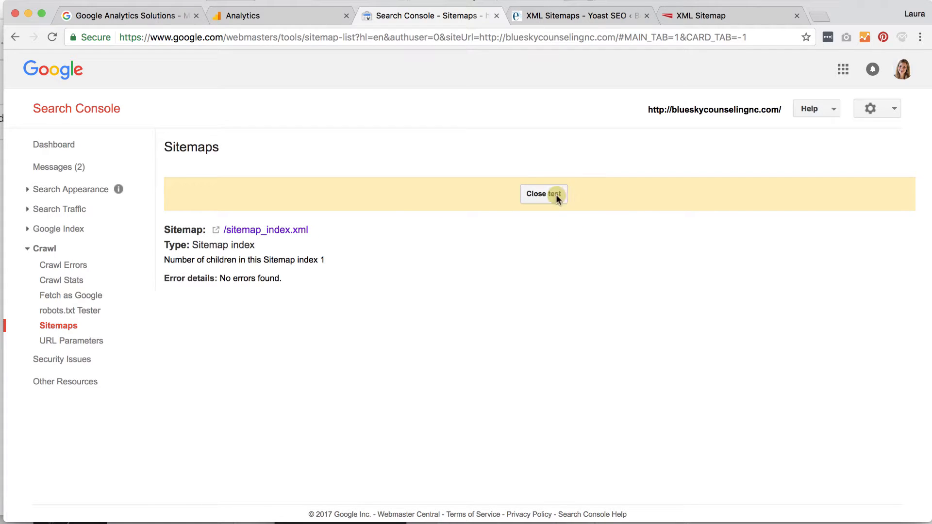
click(889, 108)
click(544, 195)
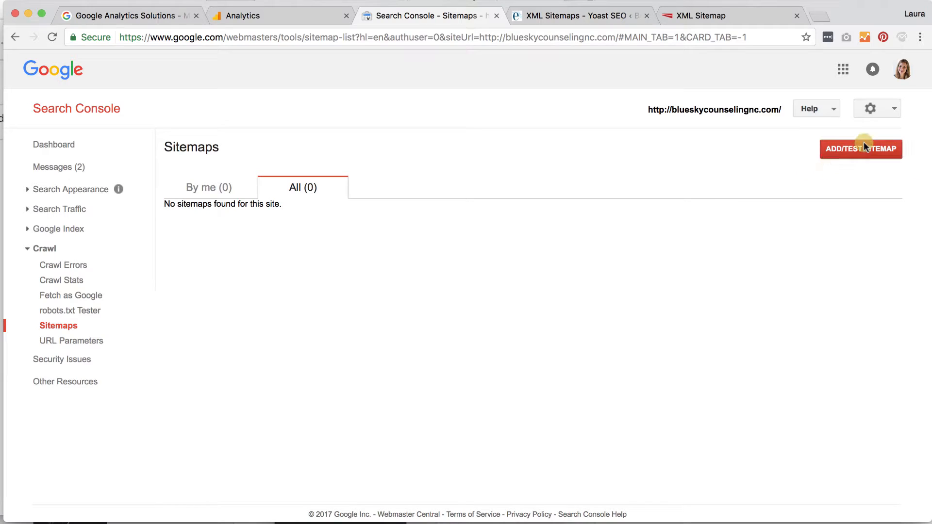
click(864, 143)
click(810, 188)
key(ctrl+v)
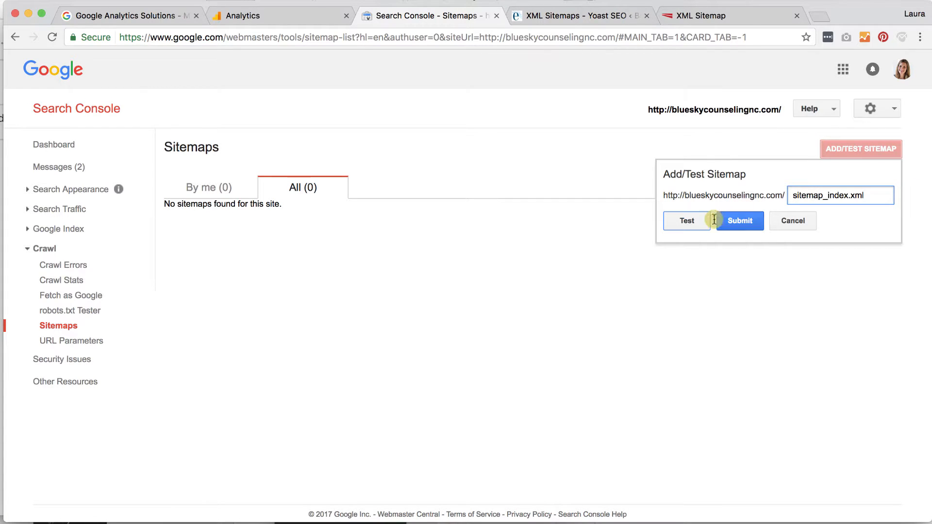
click(691, 222)
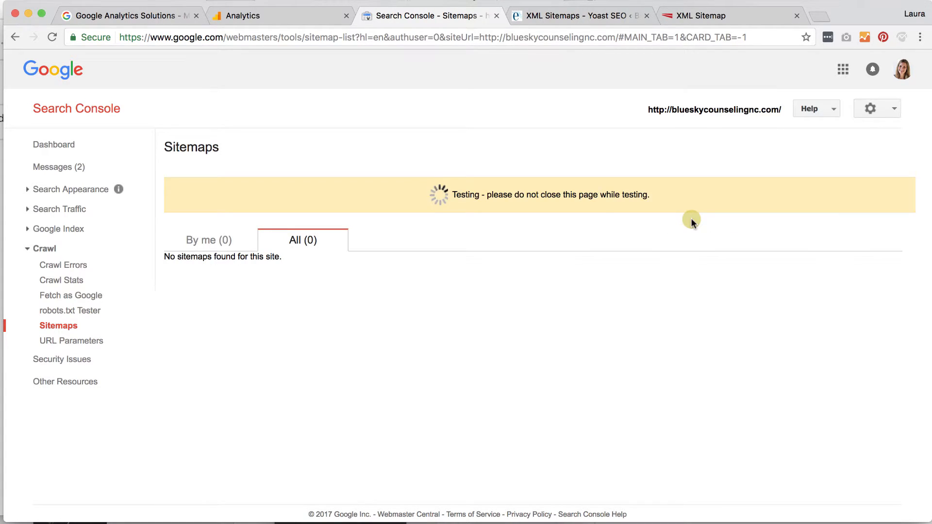
click(586, 194)
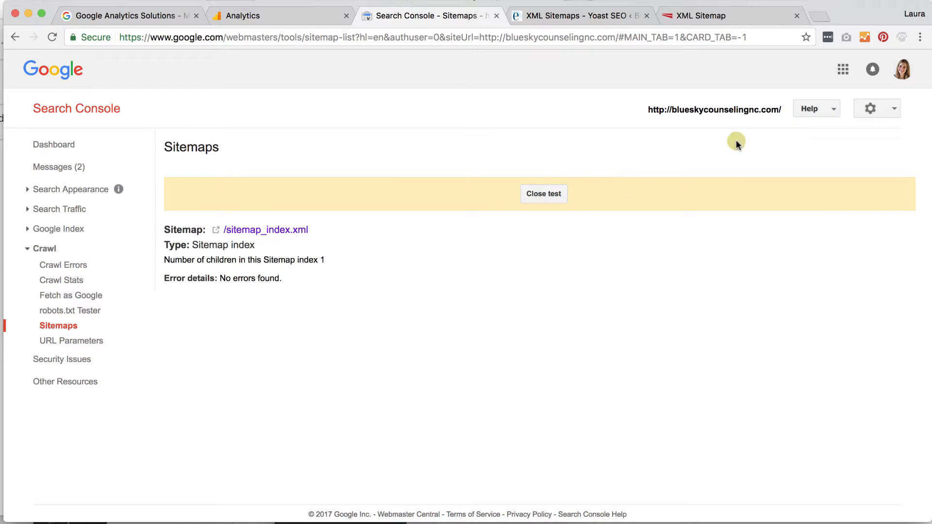
click(545, 195)
Submit sitemap_index.xml to Google and dismiss the confirmation
click(876, 146)
click(822, 194)
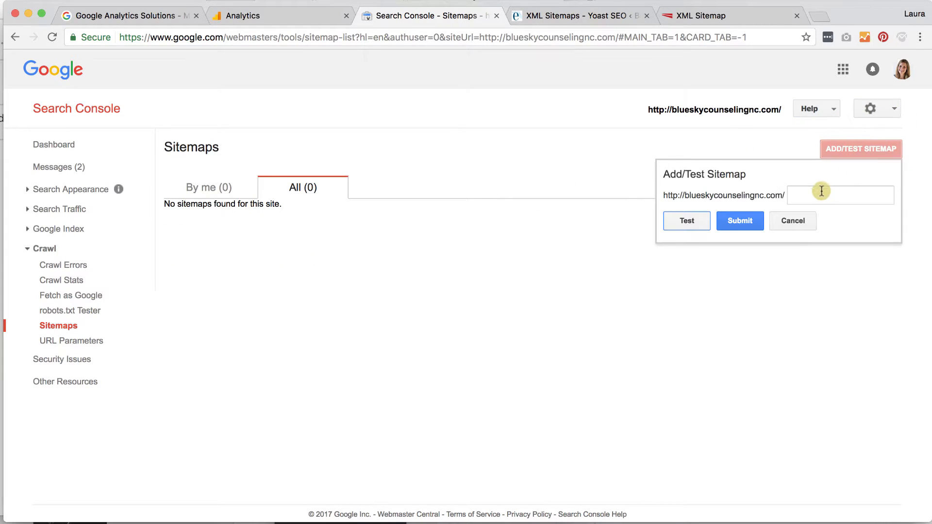
text(sitemap_index.xml)
click(732, 224)
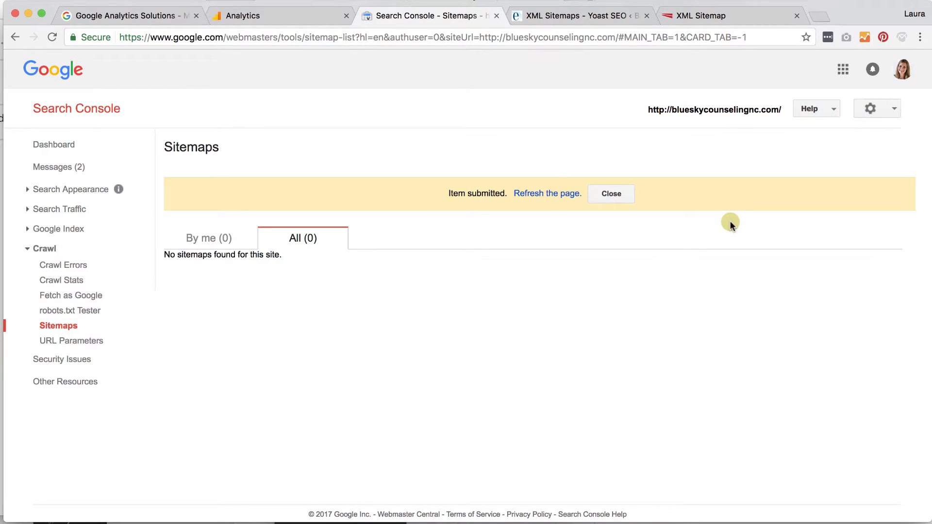
click(612, 195)
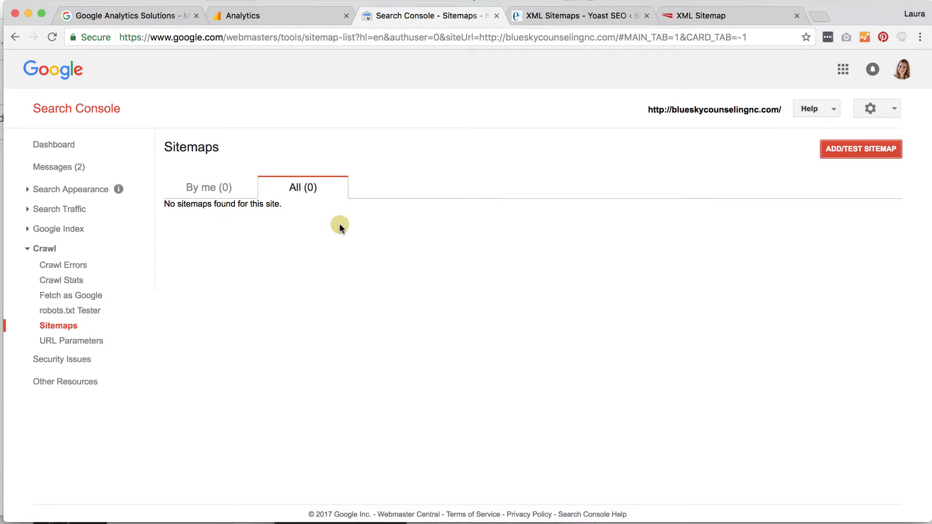
View the Search Traffic > Search Analytics report (no data yet), then return to Yoast's sitemap settings
click(88, 208)
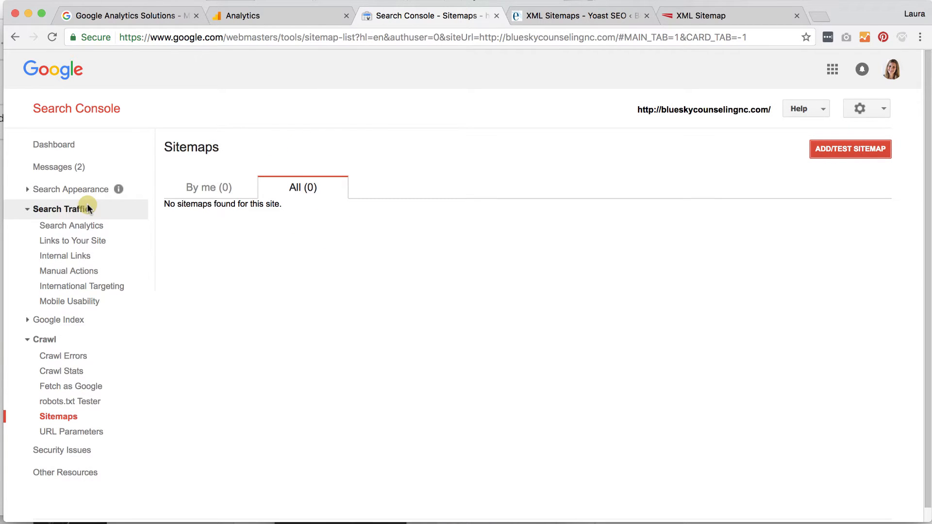
click(73, 229)
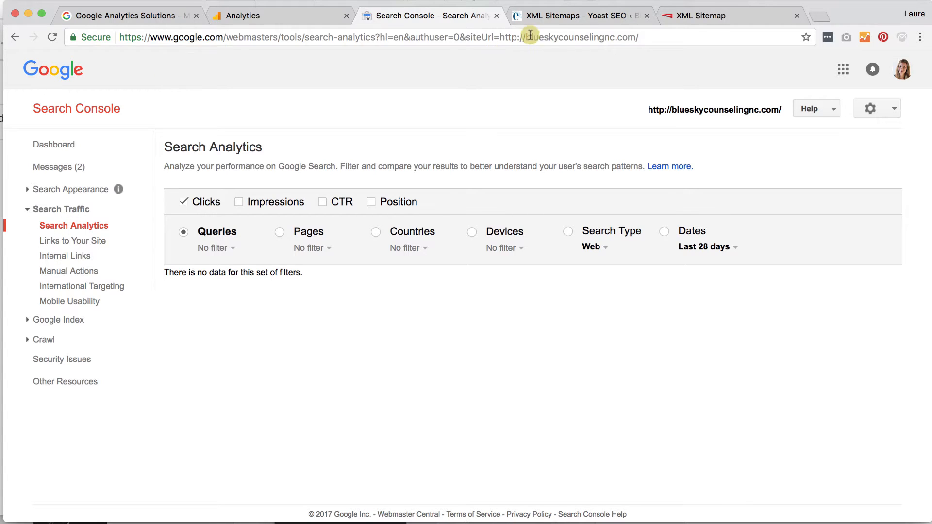
click(539, 16)
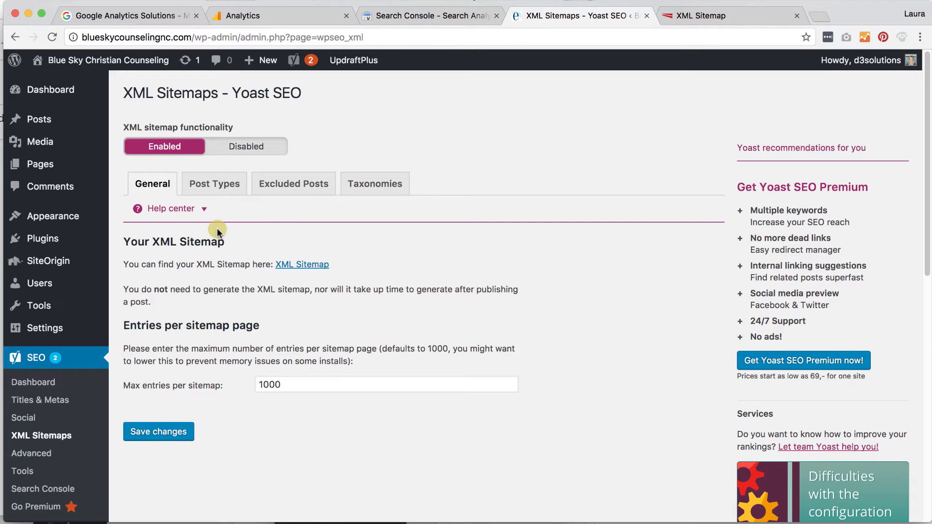
From Yoast's Search Console settings, allow Google access and copy the authorization code
click(42, 489)
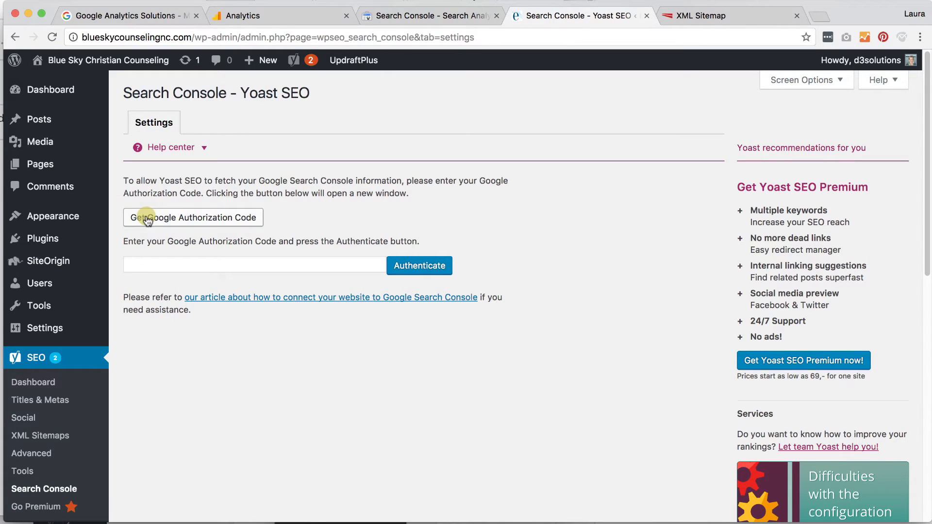
click(184, 221)
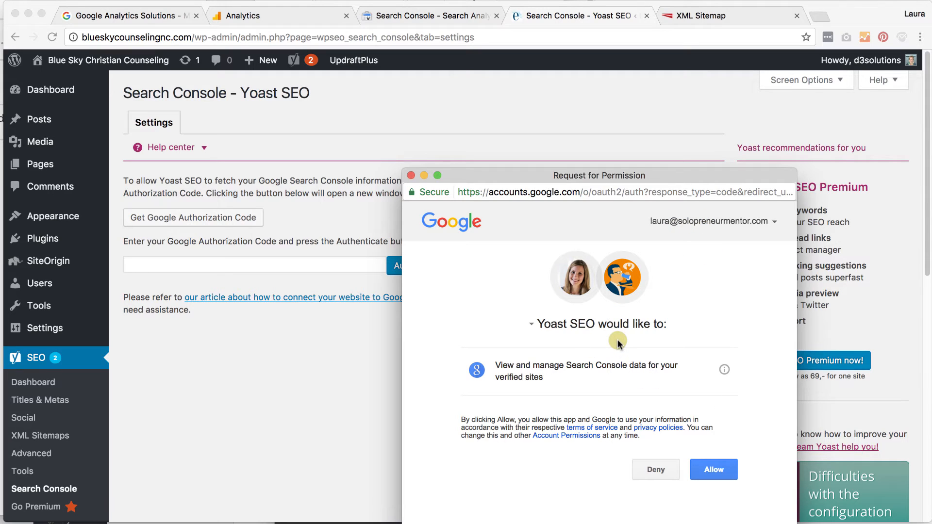
click(714, 470)
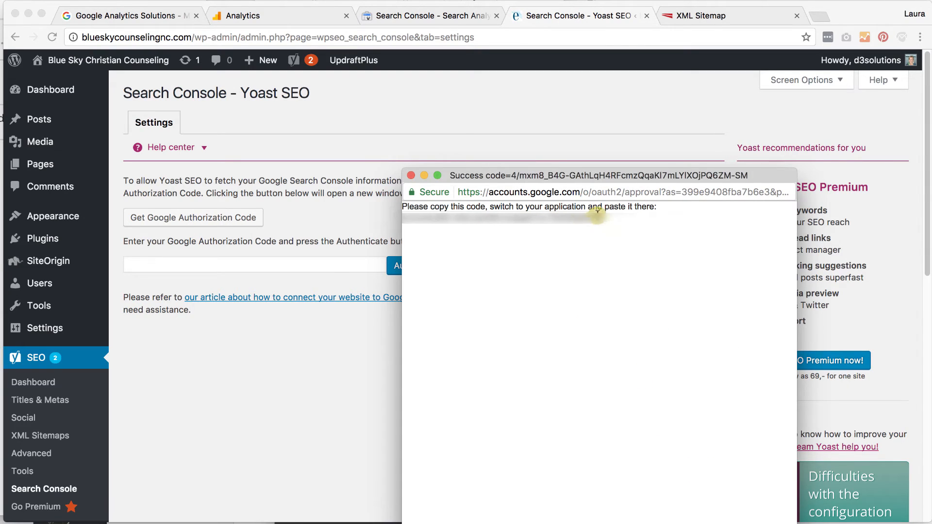
drag(405, 217, 631, 221)
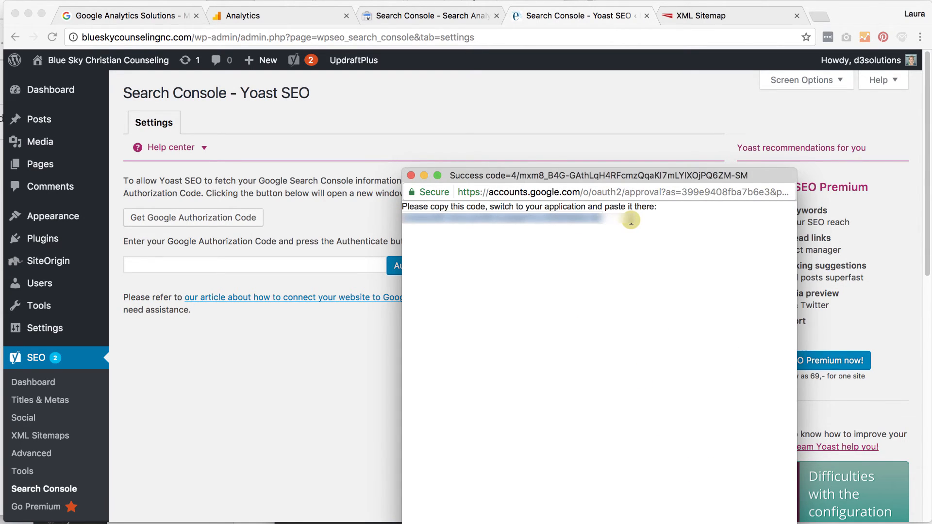
click(411, 175)
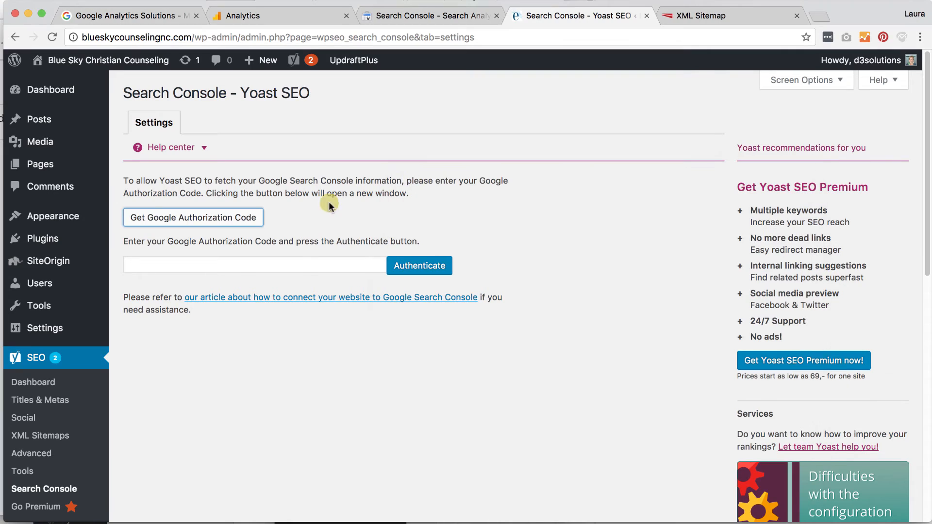
click(282, 265)
key(super+v)
click(414, 273)
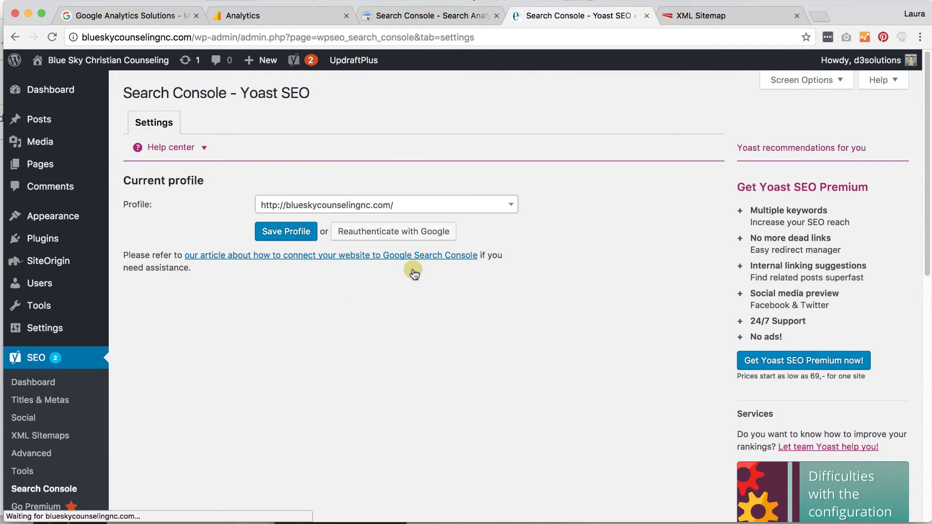
click(270, 233)
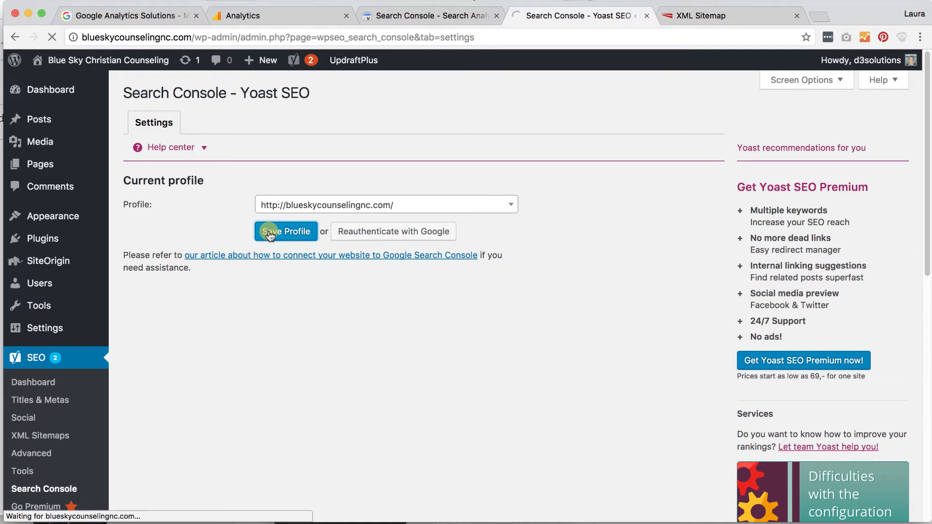